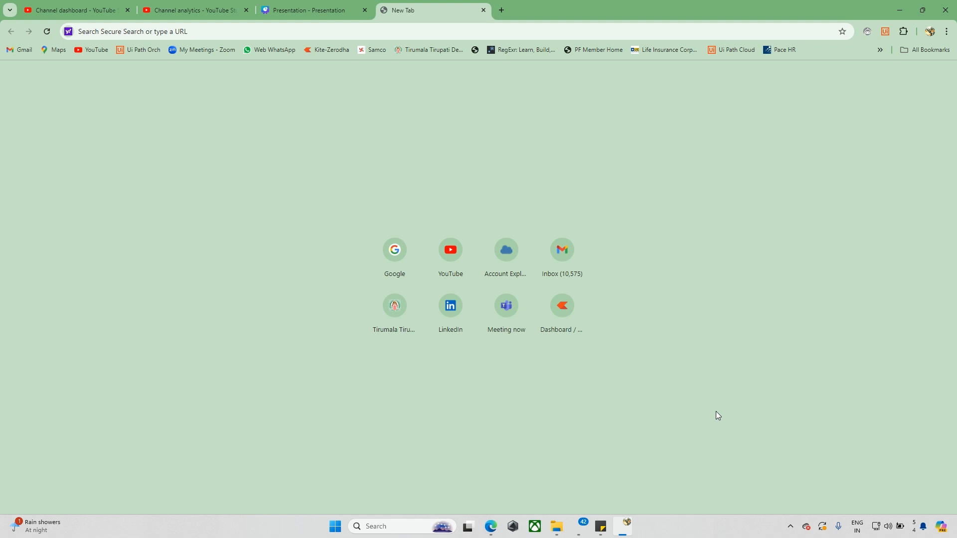
Open a blank Notepad document and write "BRD :- Business requirement document" as the first line.
key(super+r)
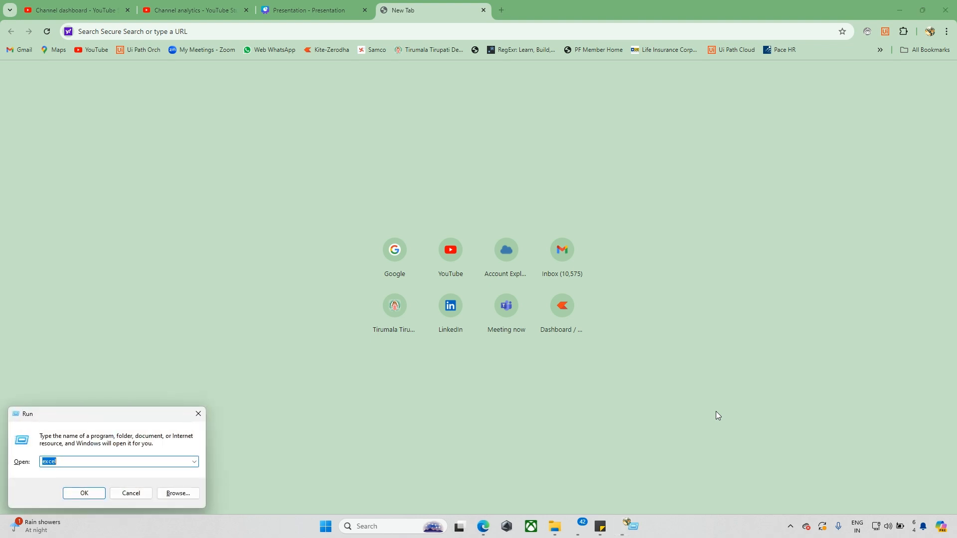
key(Return)
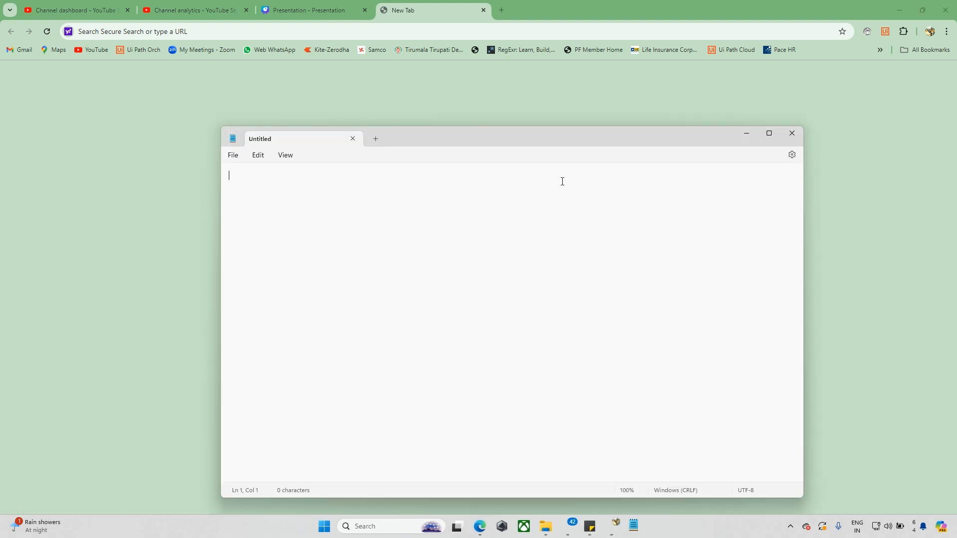
drag(498, 143, 617, 219)
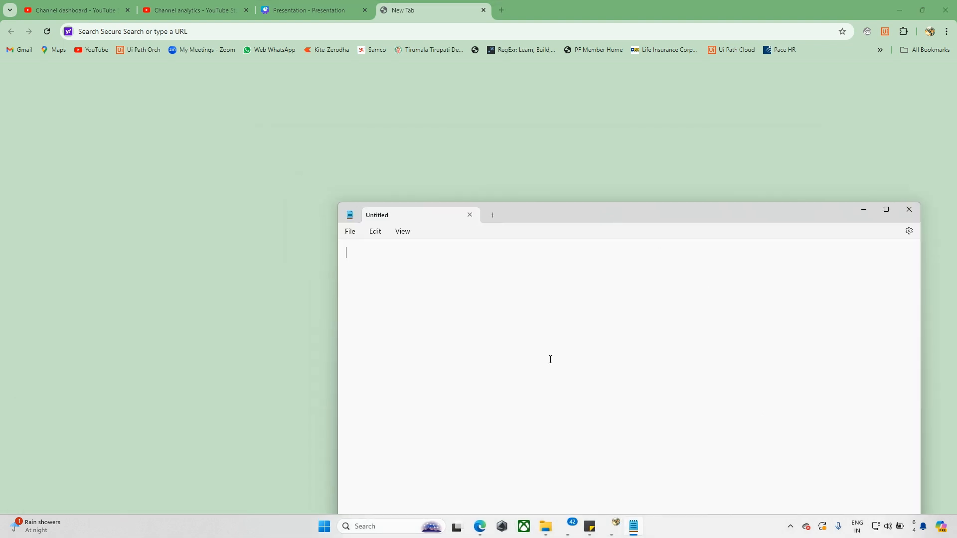
text(BRD :- Busi)
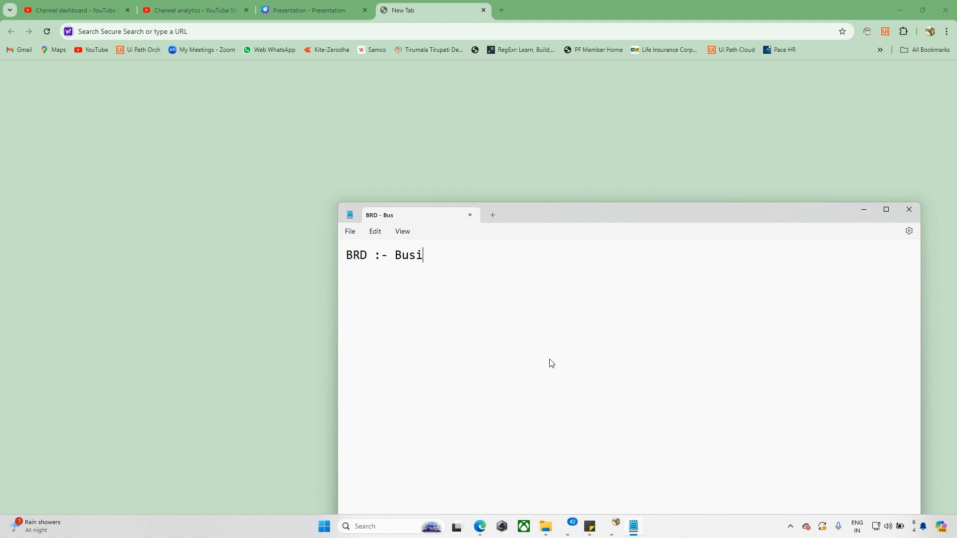
text(ness requir)
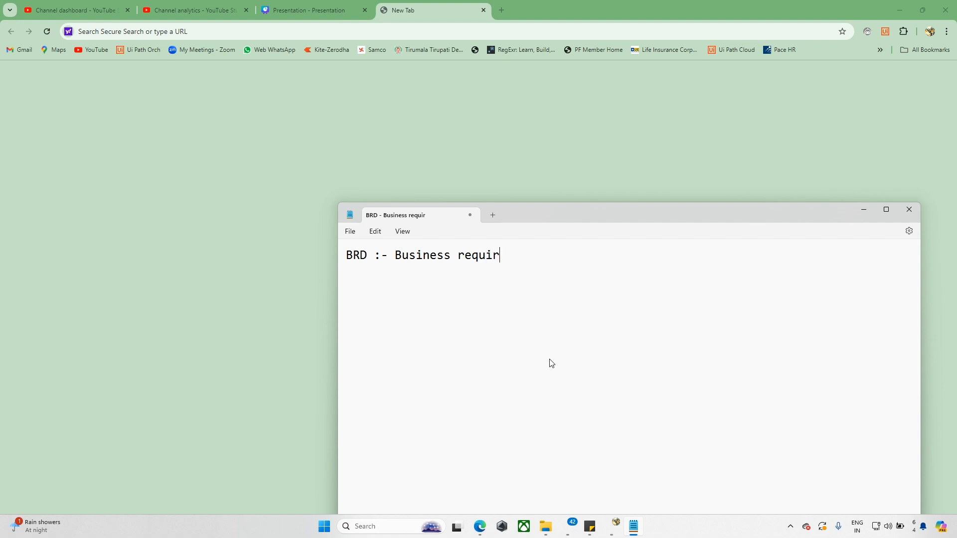
text(ement document)
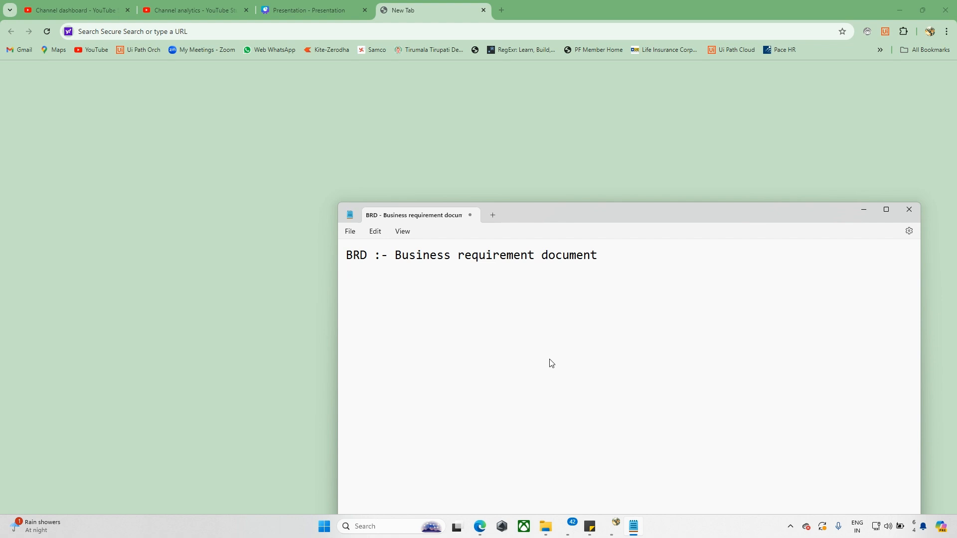
Add the lines "PDD :- Process Desgin document" and "SDD :- Solution Design Document" below the BRD line, separated by blank lines.
text(PDD :- Process Dest)
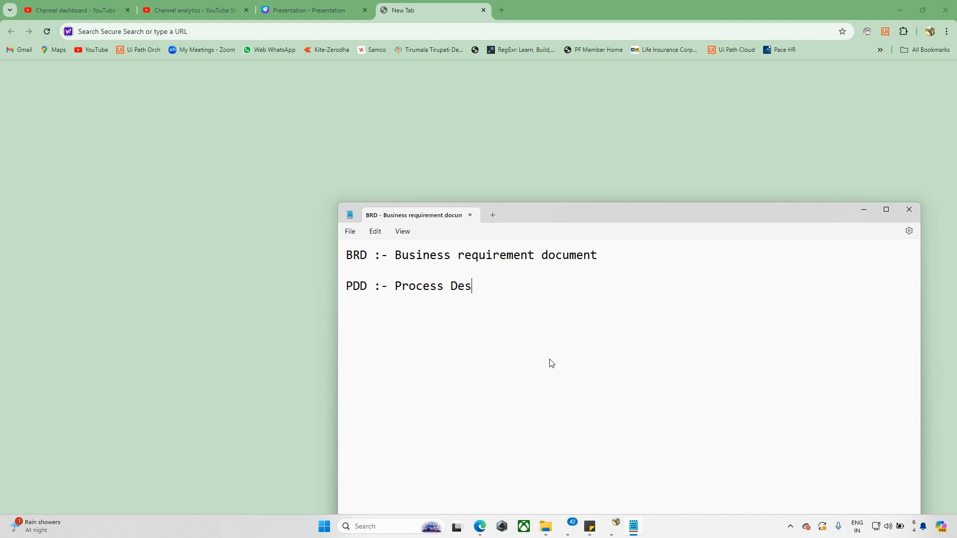
key(BackSpace)
text(gin document  )
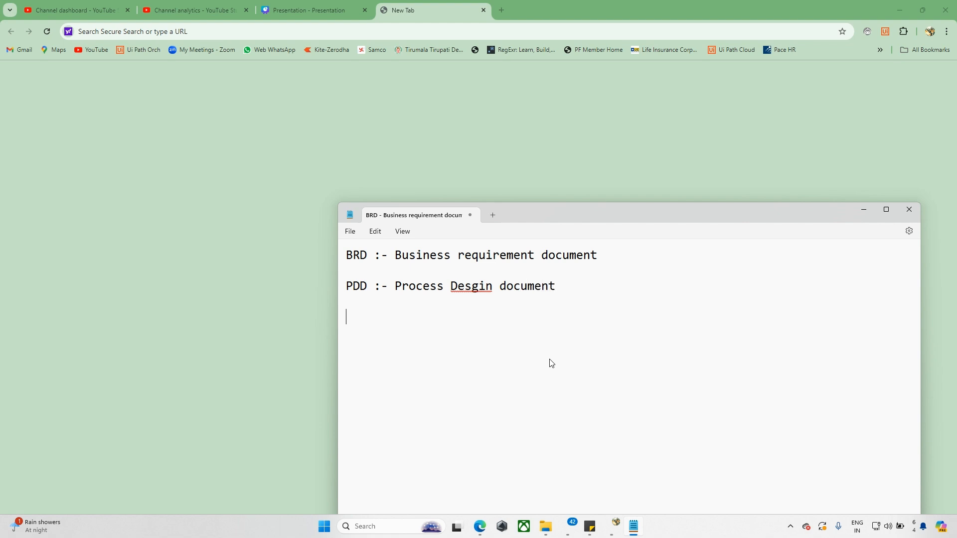
text(SDD :- Solution Design )
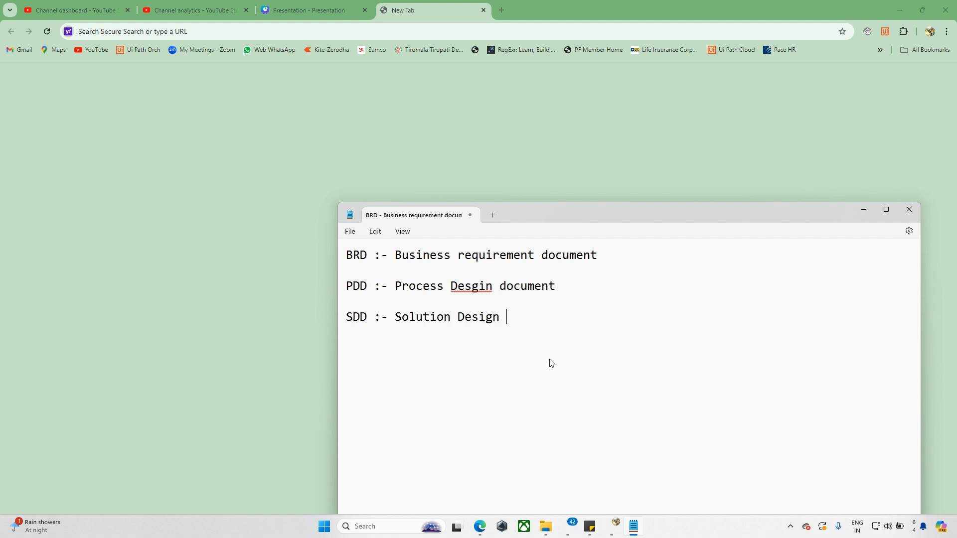
text(Document)
drag(351, 256, 611, 252)
click(513, 259)
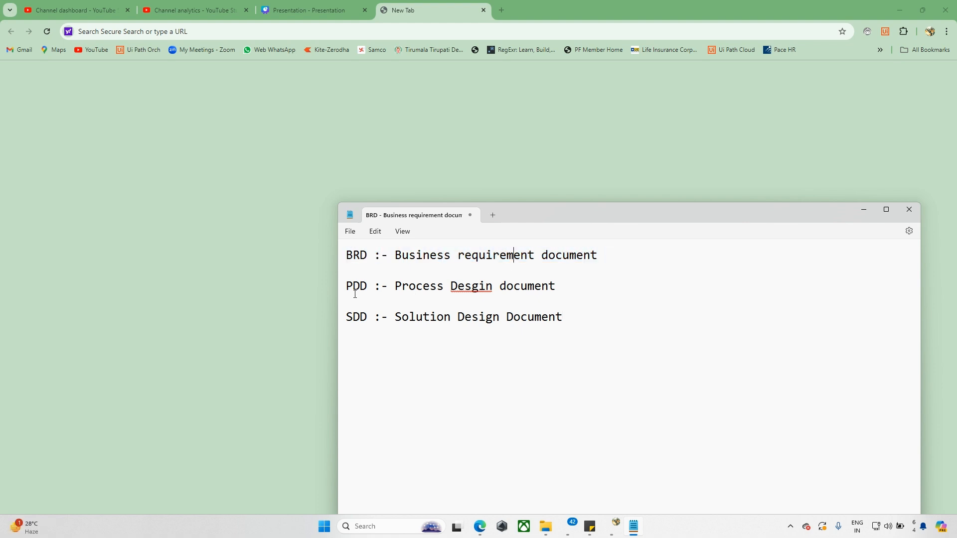
drag(348, 286, 556, 288)
triple_click(342, 324)
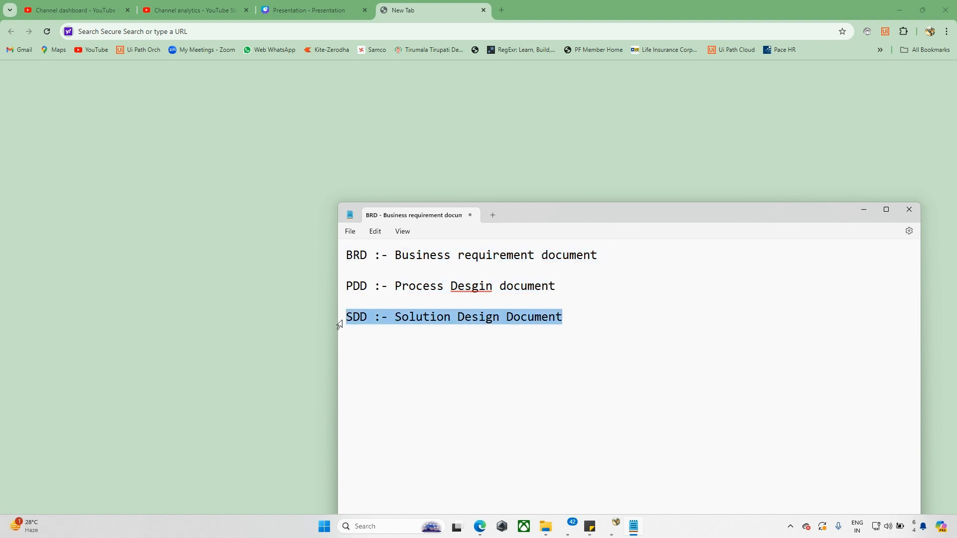
Add the lines "x = 10" and "x = 21" below the SDD line, separated by blank lines.
click(496, 337)
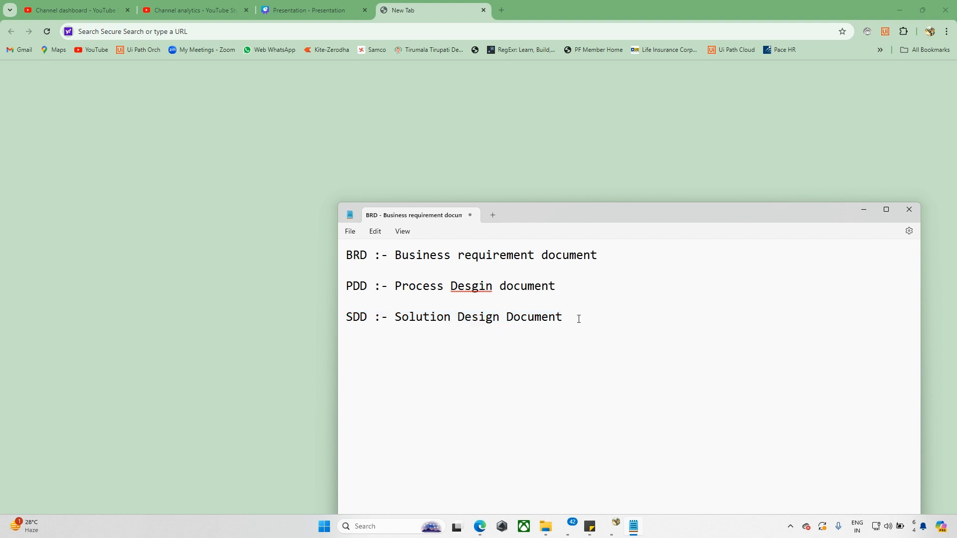
key(Return)
key(Return)
text(x = 10)
key(Return)
key(Return)
text(x = 21)
drag(575, 299, 346, 285)
click(499, 328)
drag(563, 317, 349, 274)
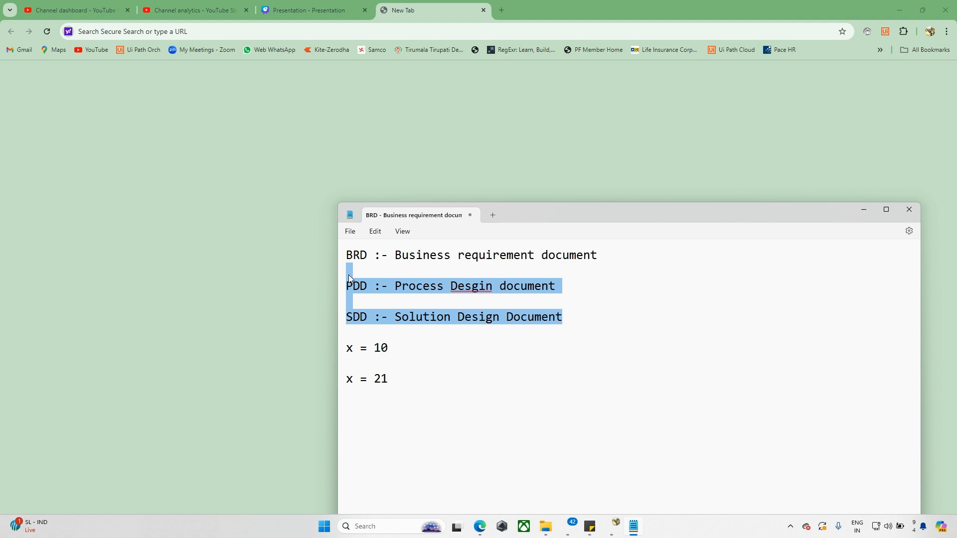
click(402, 319)
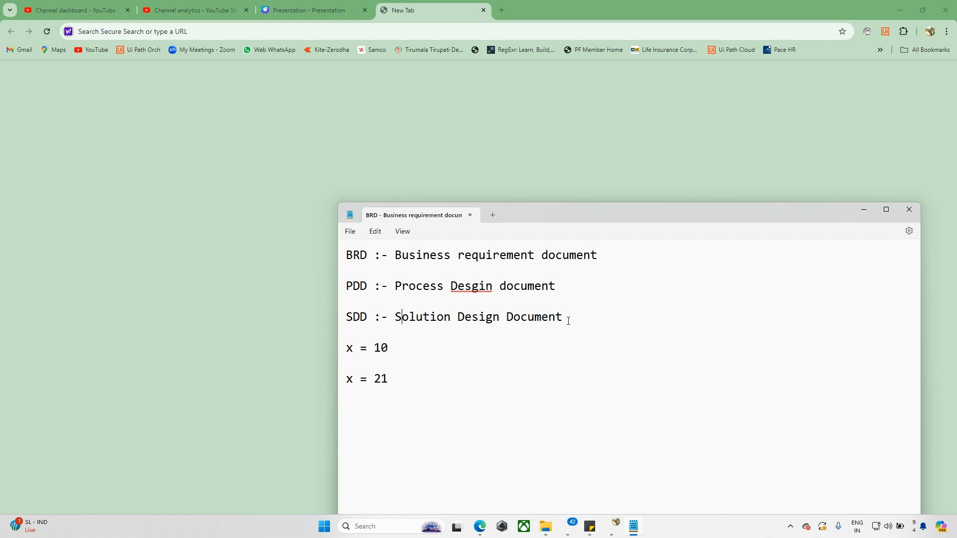
drag(567, 318, 341, 288)
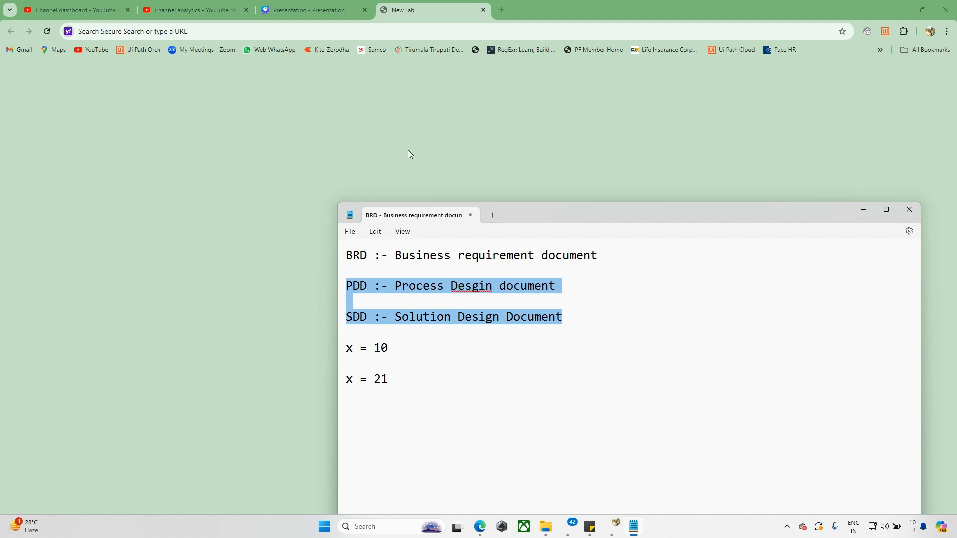
Switch to the Chrome browser, open Google and search for "draw io".
click(425, 119)
click(438, 31)
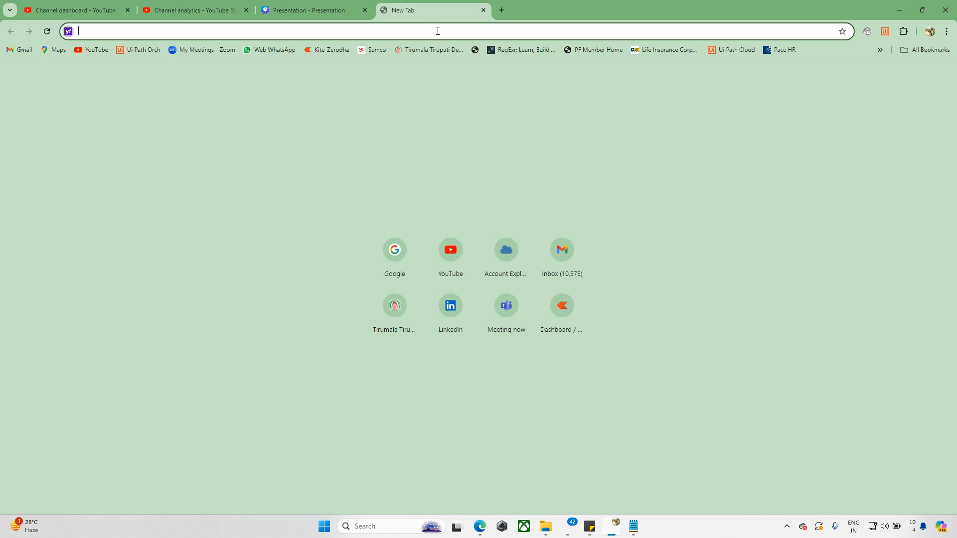
text(goo)
key(Return)
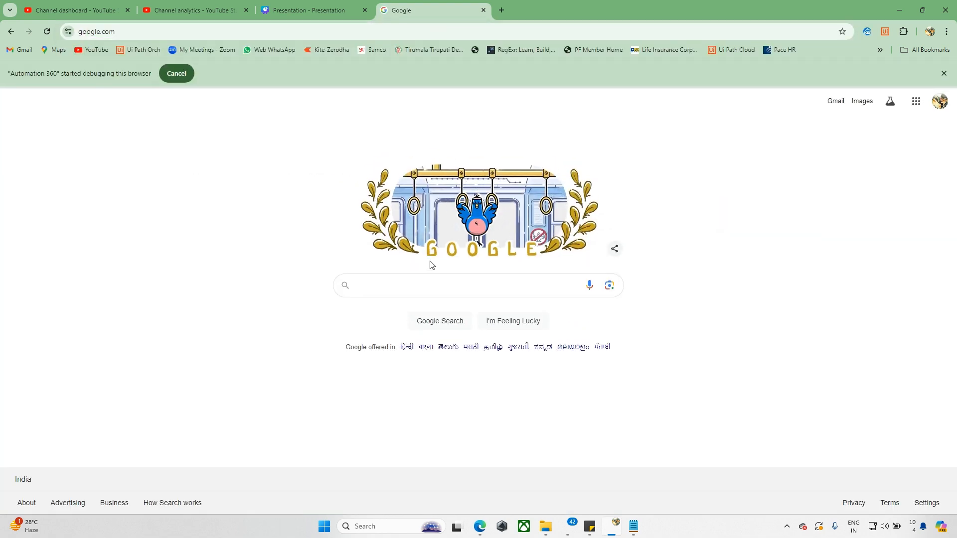
text(d)
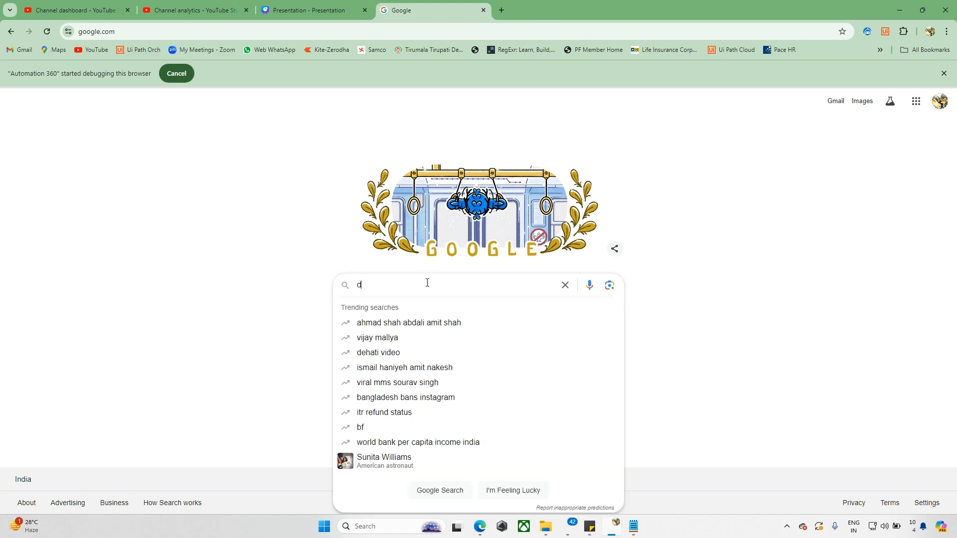
text(raw io)
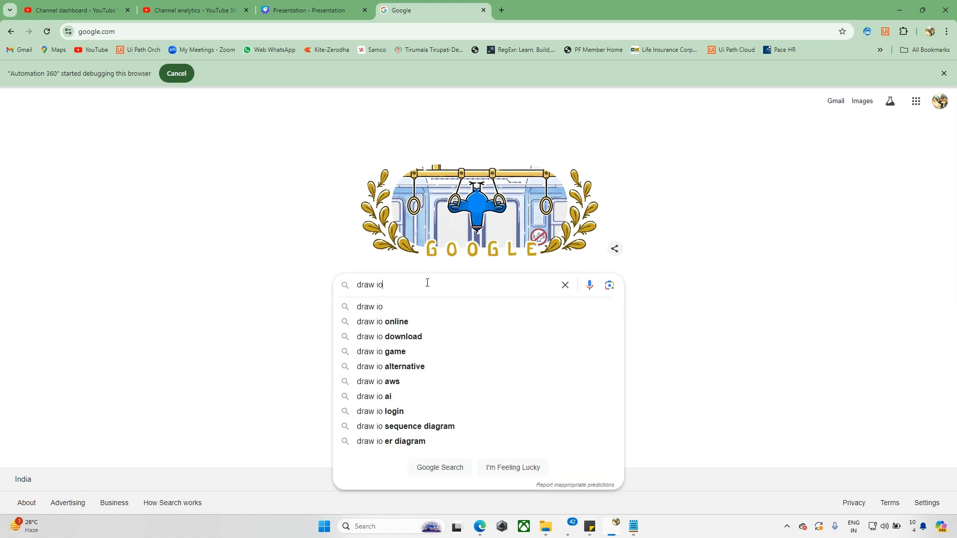
key(Return)
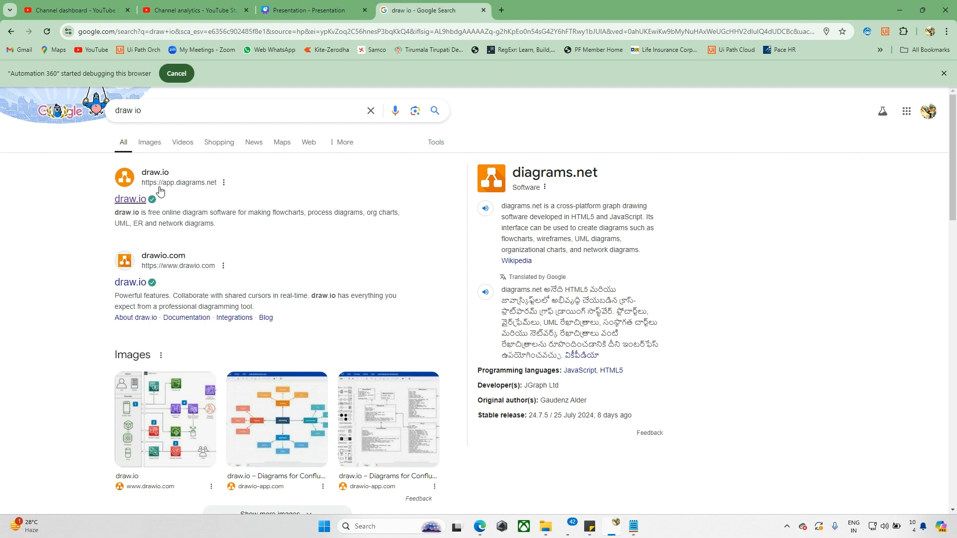
Preview the first draw.io image among the search results and look over its related images.
scroll(155, 322, down, 1)
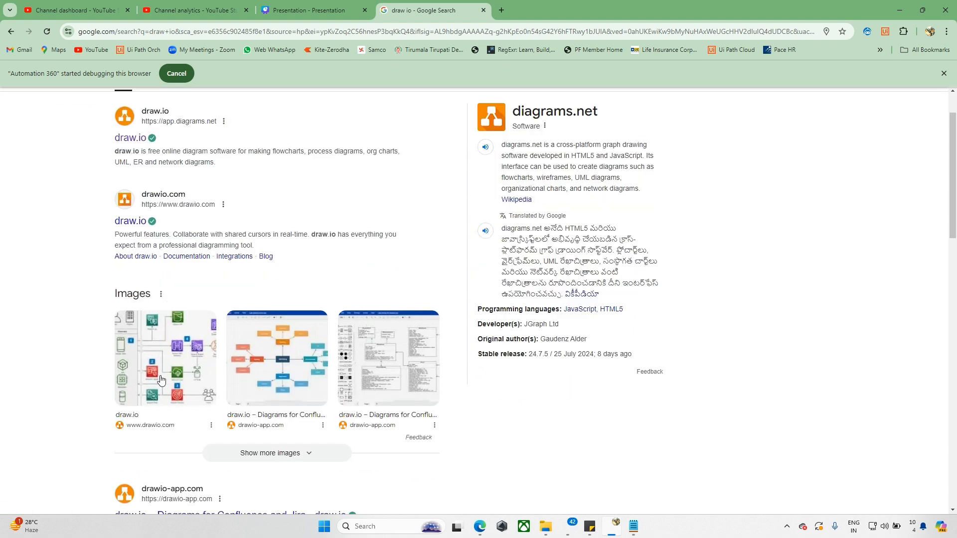
click(155, 321)
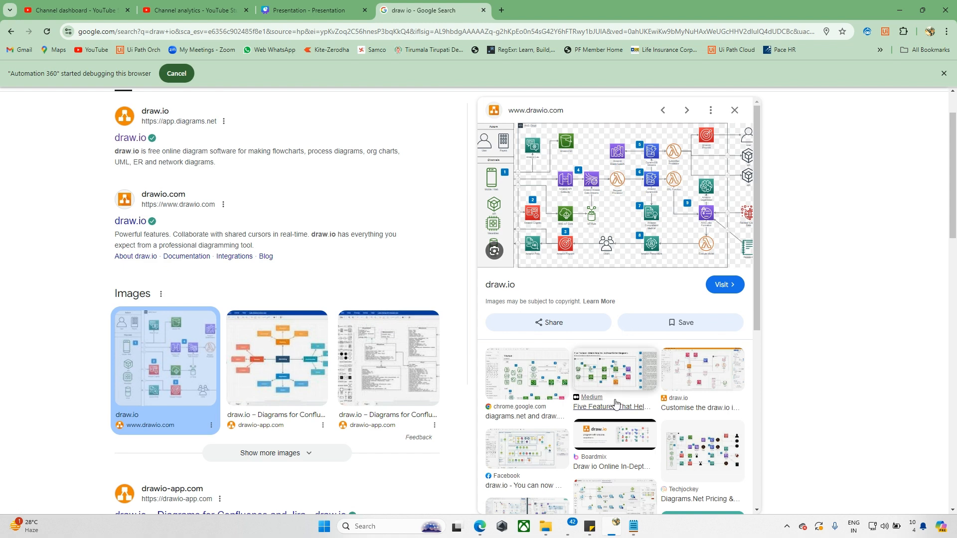
scroll(615, 402, down, 3)
scroll(627, 383, up, 3)
scroll(461, 247, up, 1)
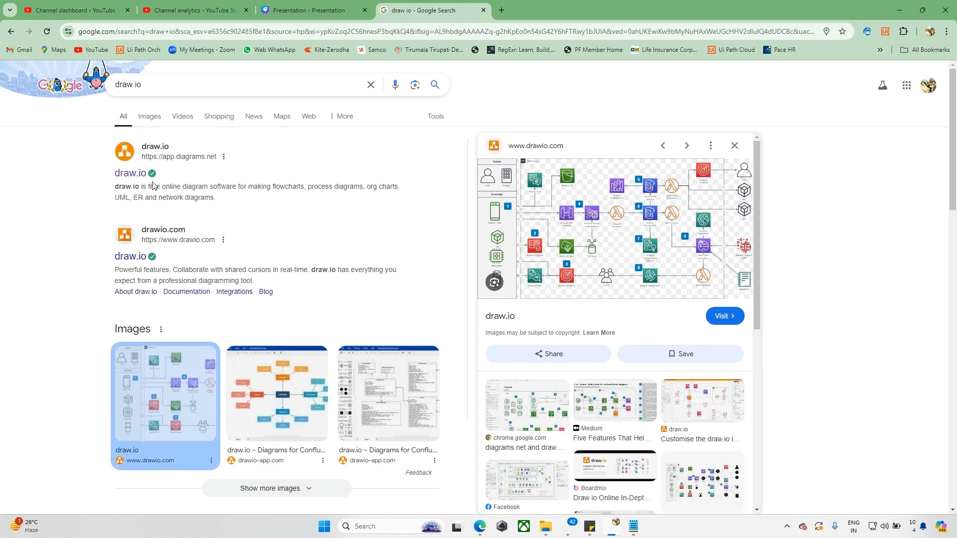
Open draw.io at app.diagrams.net from the results, dismiss the debugging notice and start a new diagram as an XML File (.drawio).
click(139, 182)
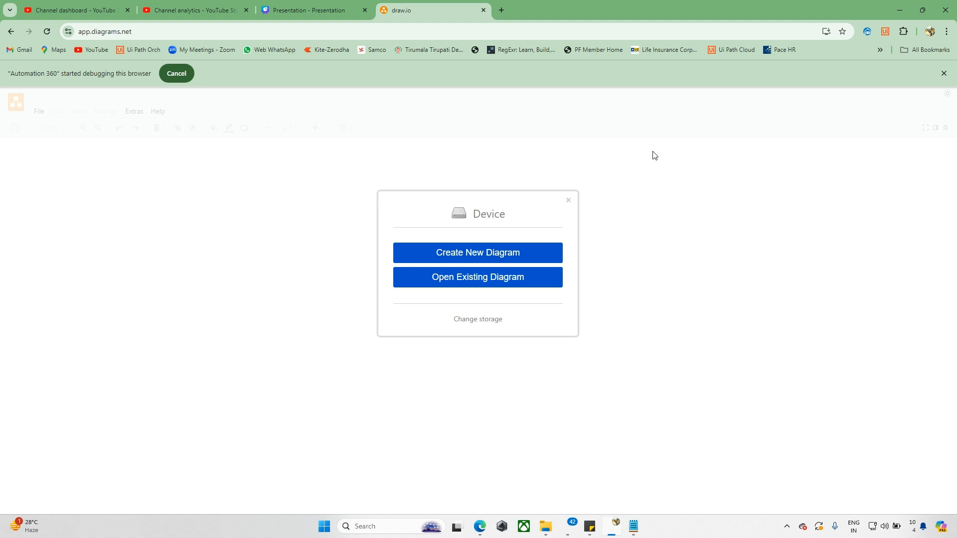
click(944, 73)
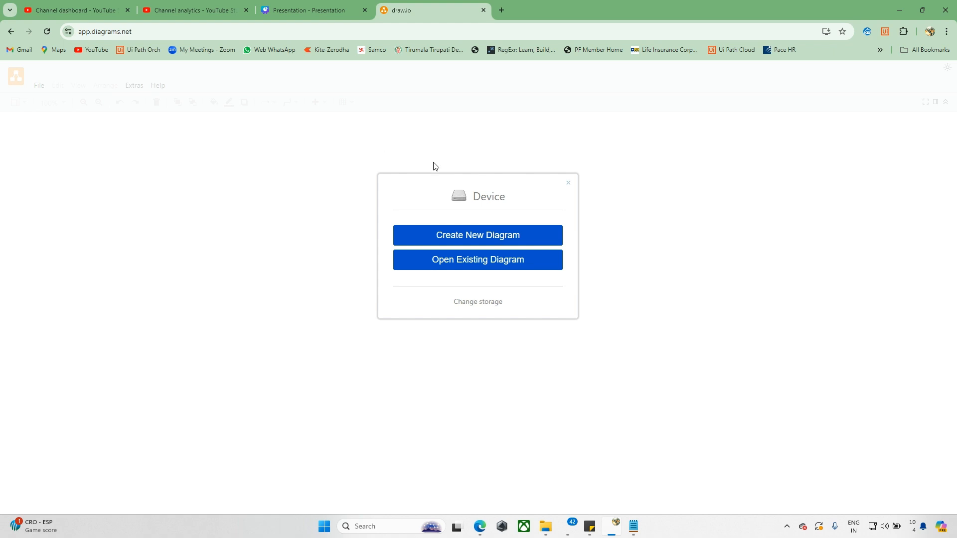
click(454, 238)
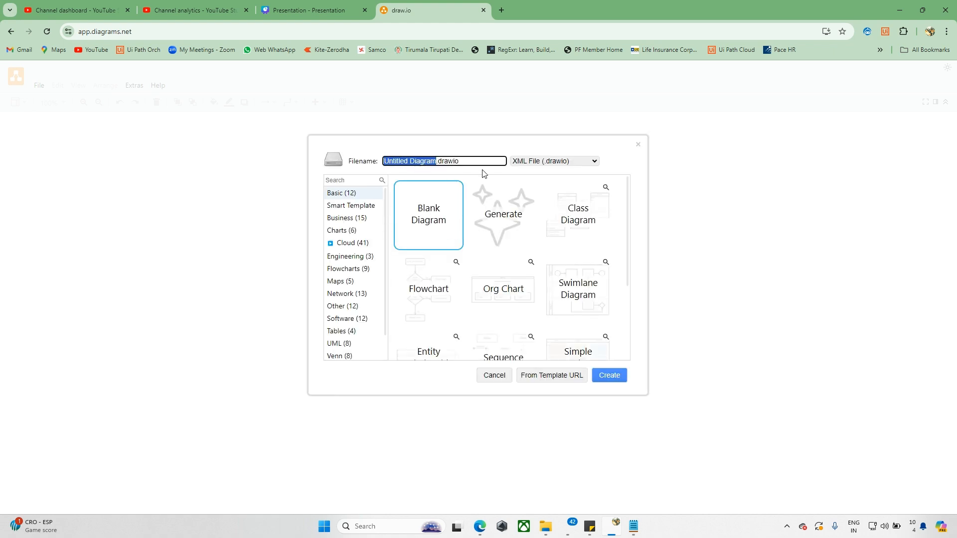
click(567, 162)
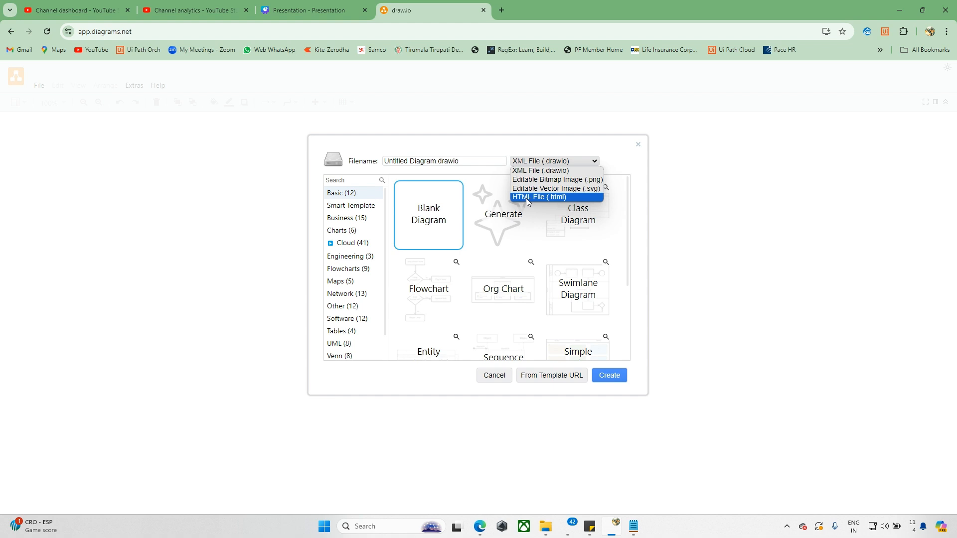
click(546, 174)
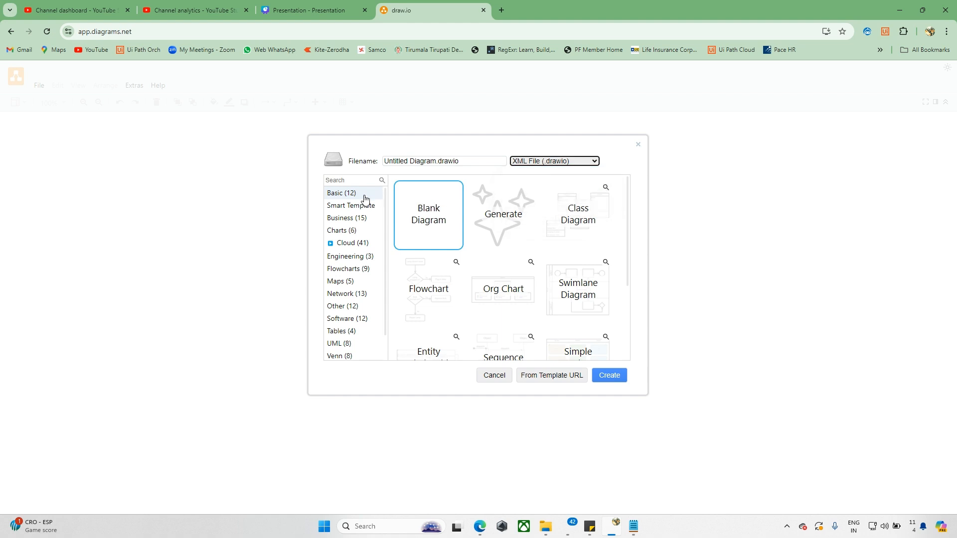
Look over the Basic template category from Blank Diagram and Generate through to Mindmaps.
scroll(506, 261, down, 3)
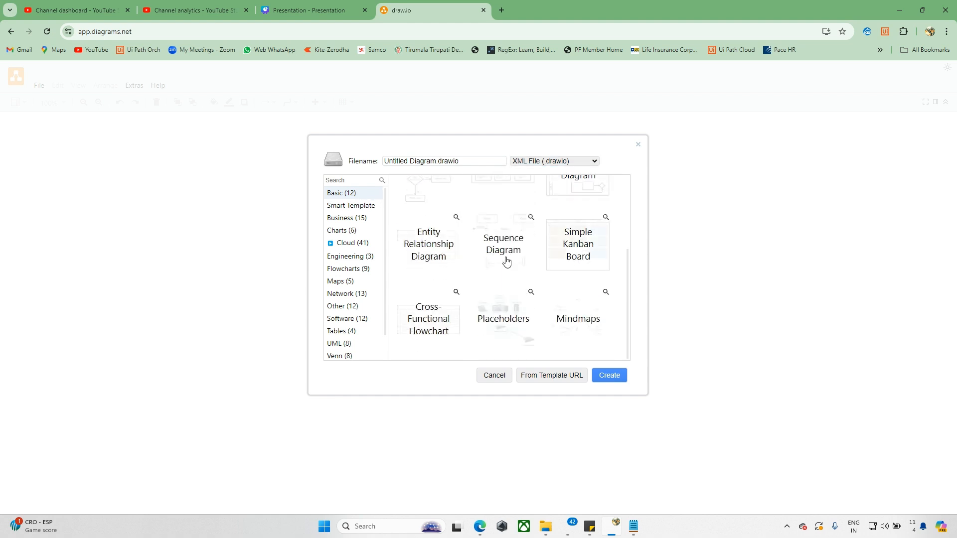
scroll(569, 279, up, 3)
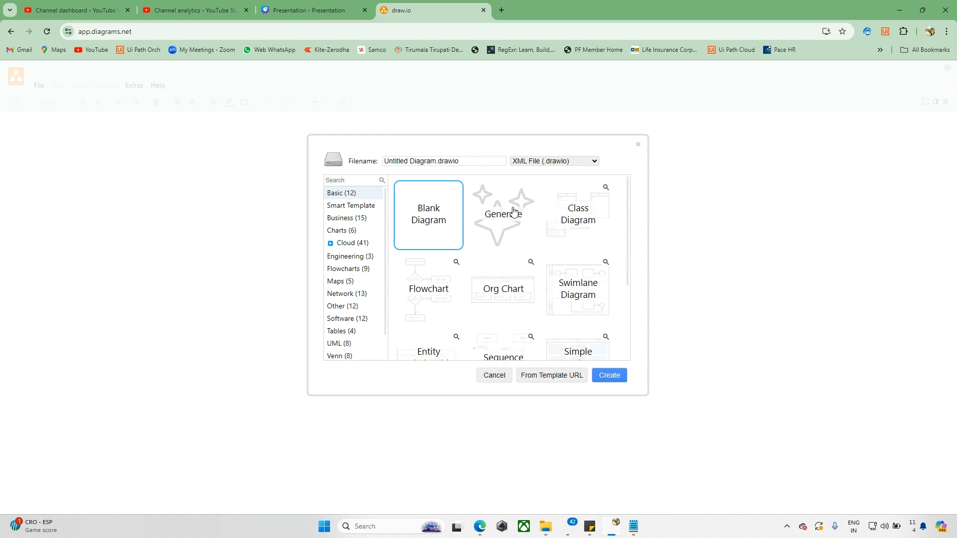
click(514, 212)
click(441, 200)
scroll(552, 243, down, 3)
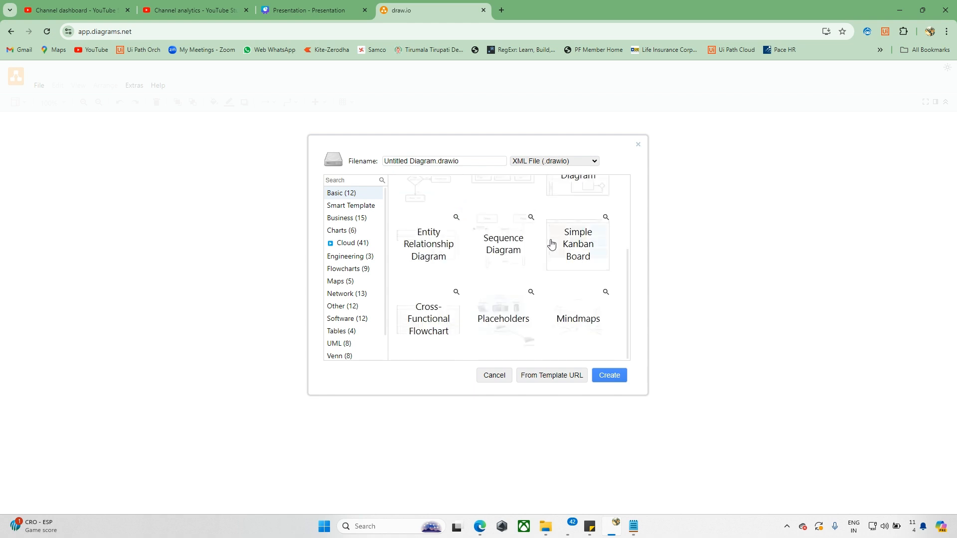
scroll(551, 244, up, 3)
Examine the Smart Template generator and the templates in the Business category.
click(355, 208)
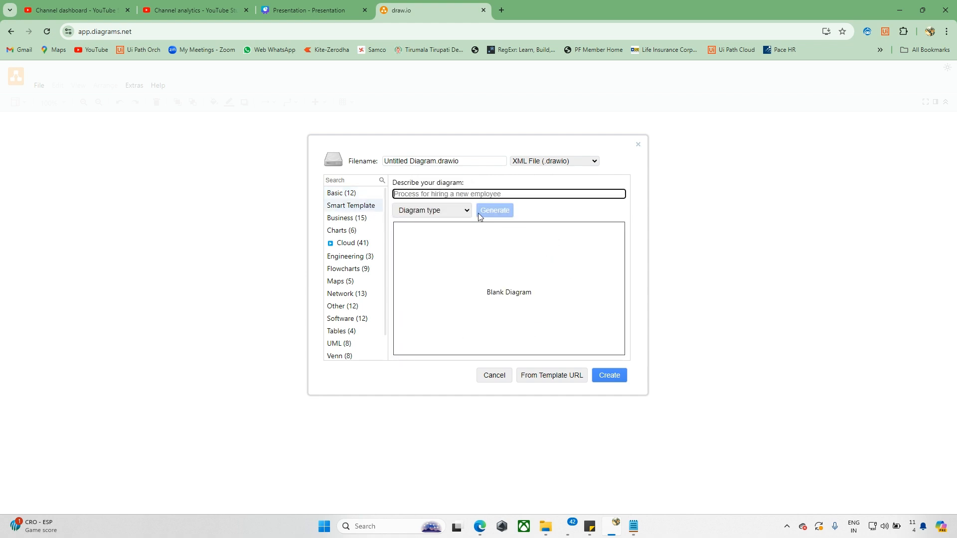
click(350, 217)
scroll(481, 256, down, 2)
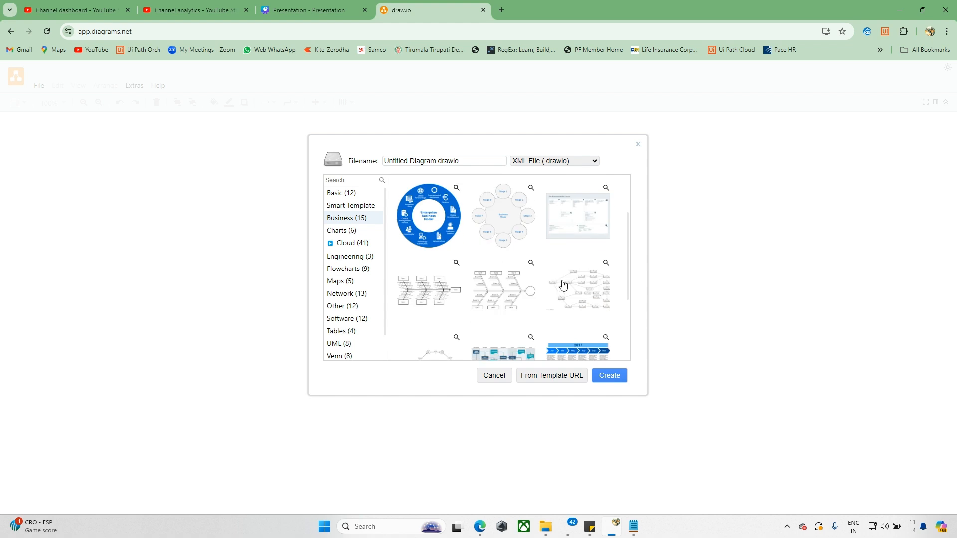
scroll(563, 285, down, 2)
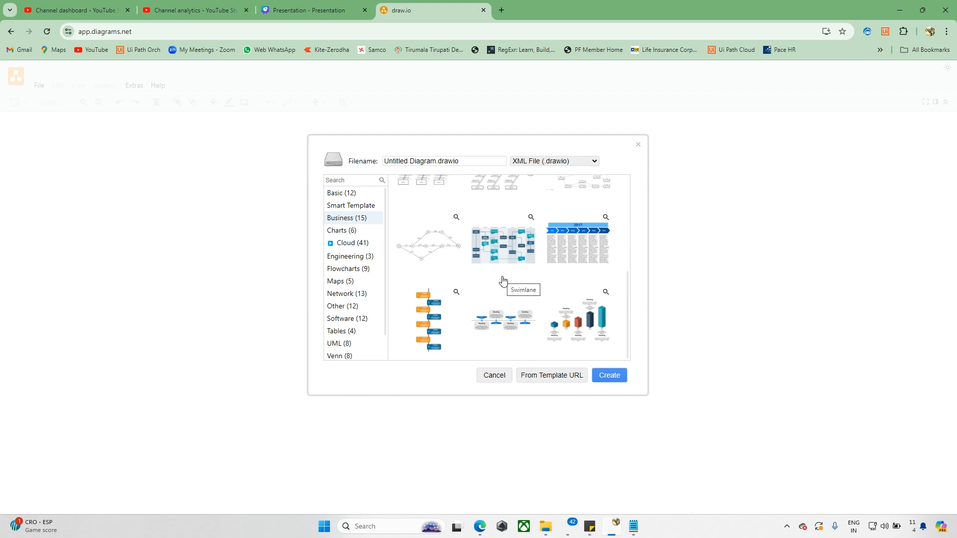
Browse the Charts, Cloud, Azure and Engineering template categories, including the middle circuit template under Engineering.
click(364, 233)
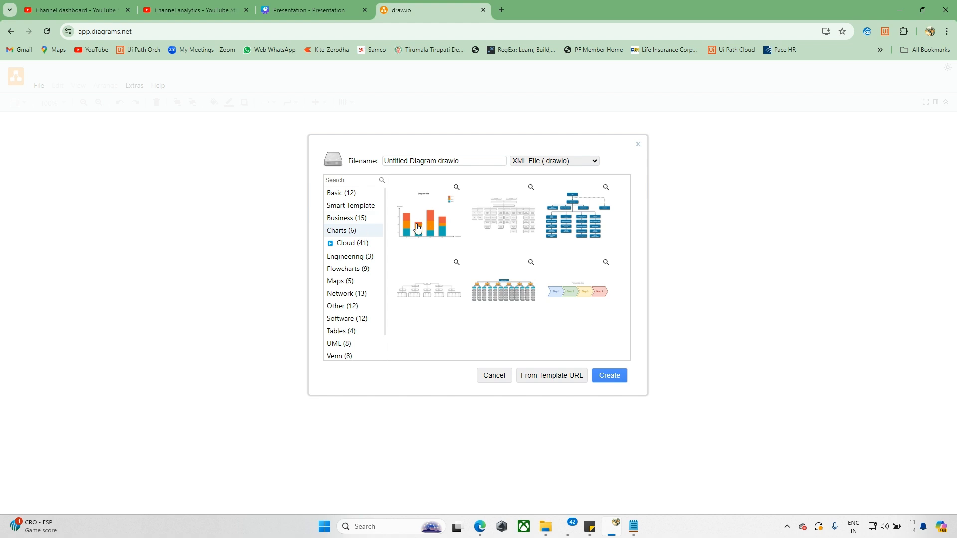
click(343, 244)
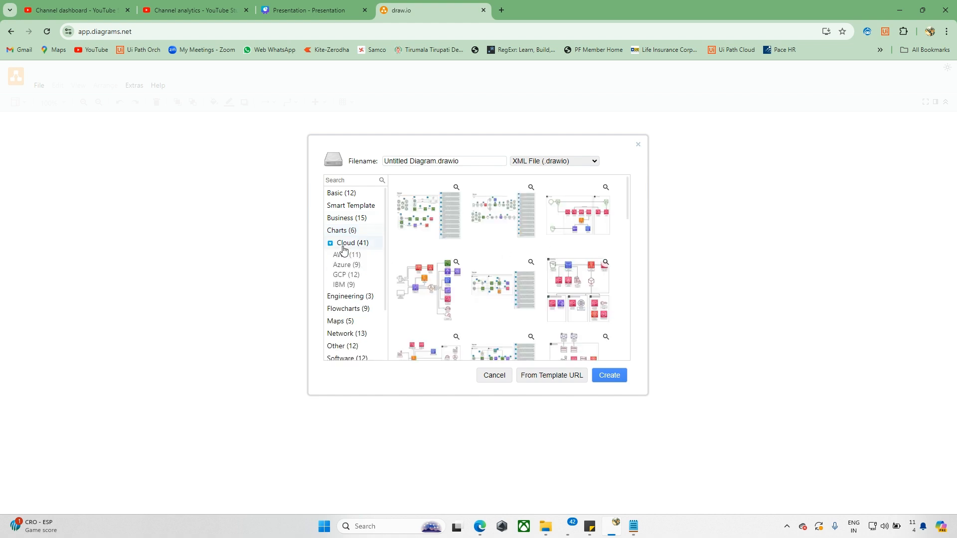
click(354, 265)
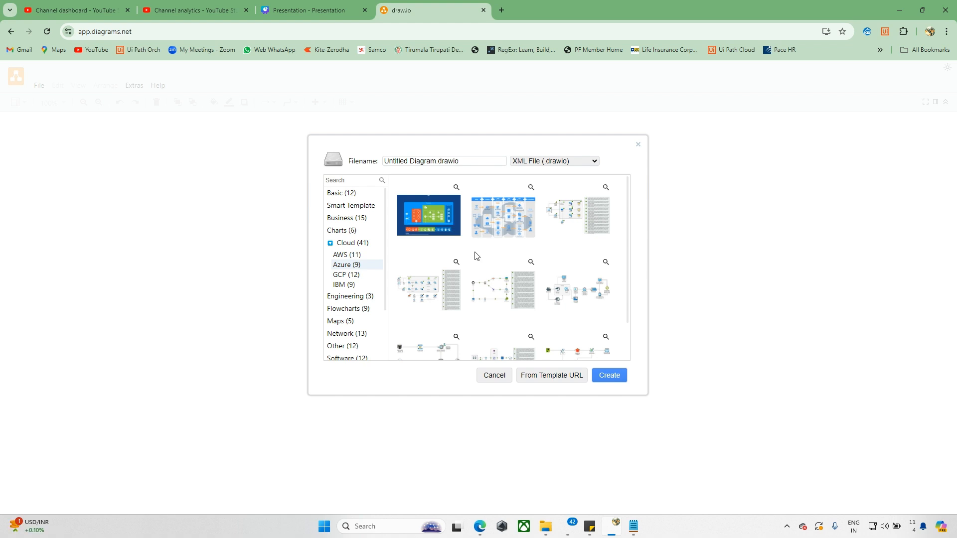
click(355, 295)
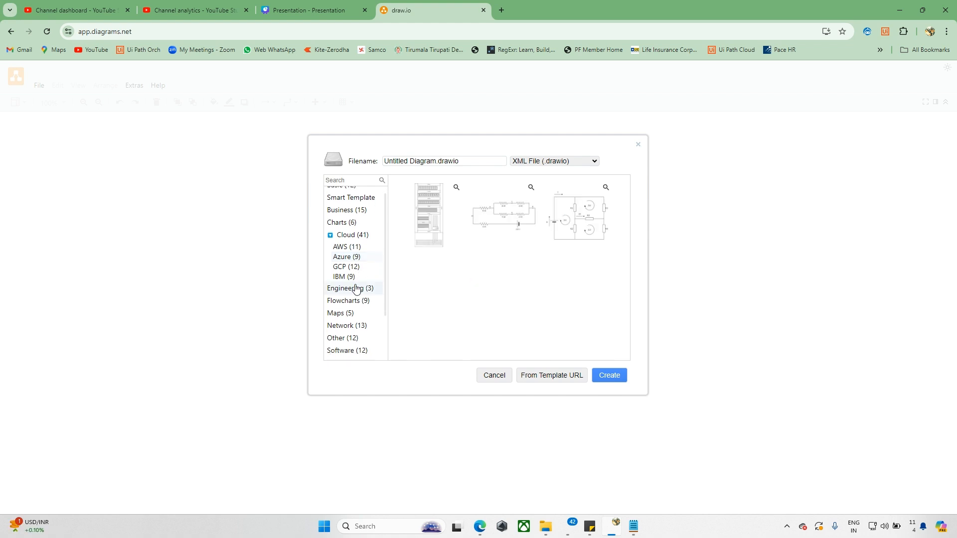
click(497, 221)
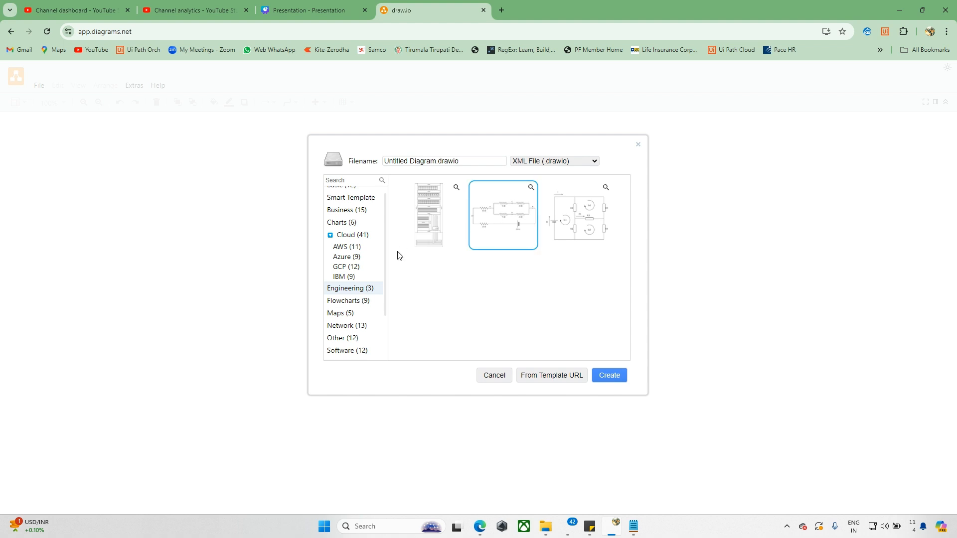
Review the templates in the Flowcharts, Tables, UML and Venn categories.
scroll(364, 274, down, 2)
click(345, 243)
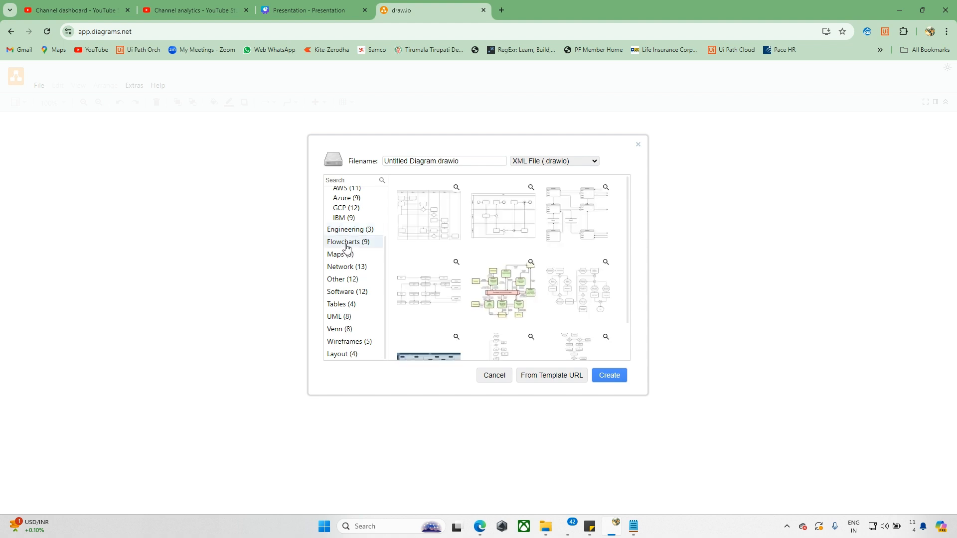
scroll(468, 273, down, 1)
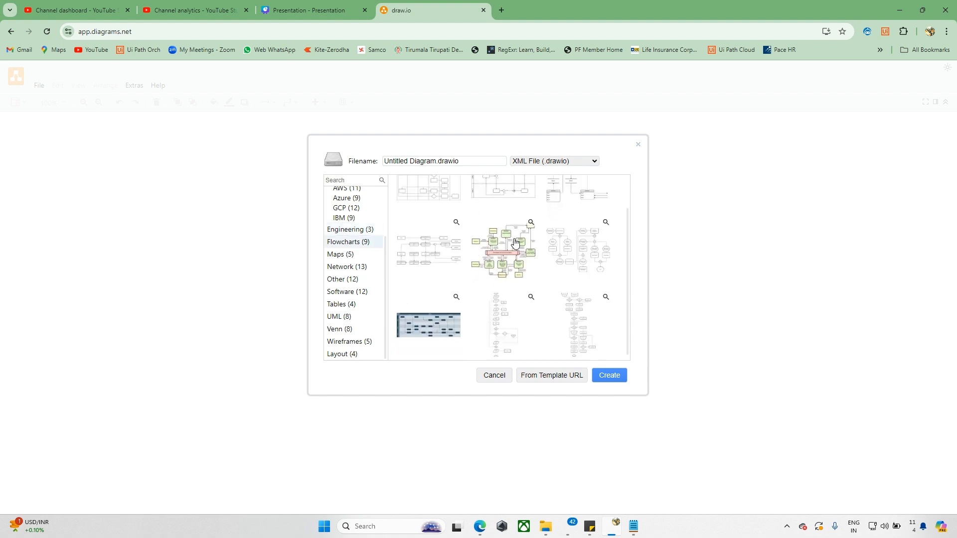
scroll(512, 301, down, 1)
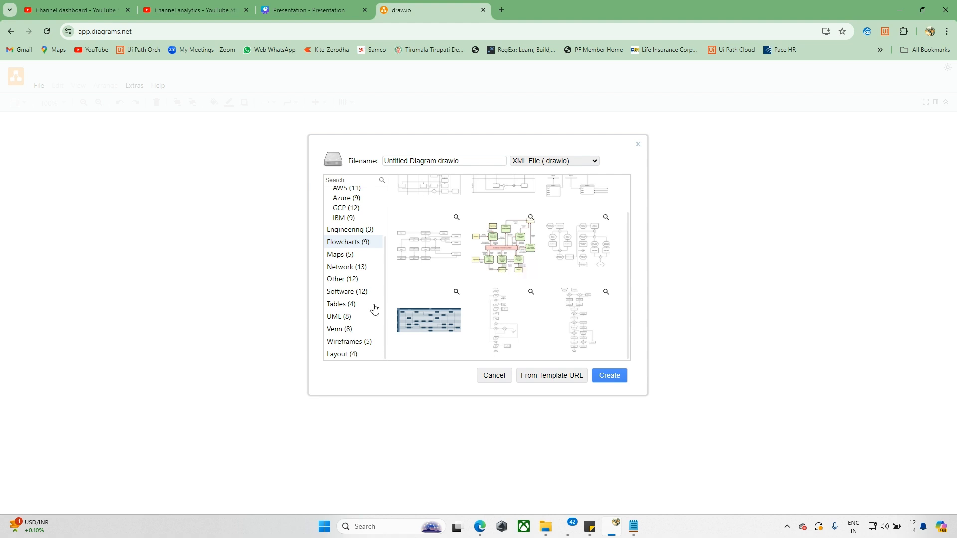
click(350, 306)
click(349, 318)
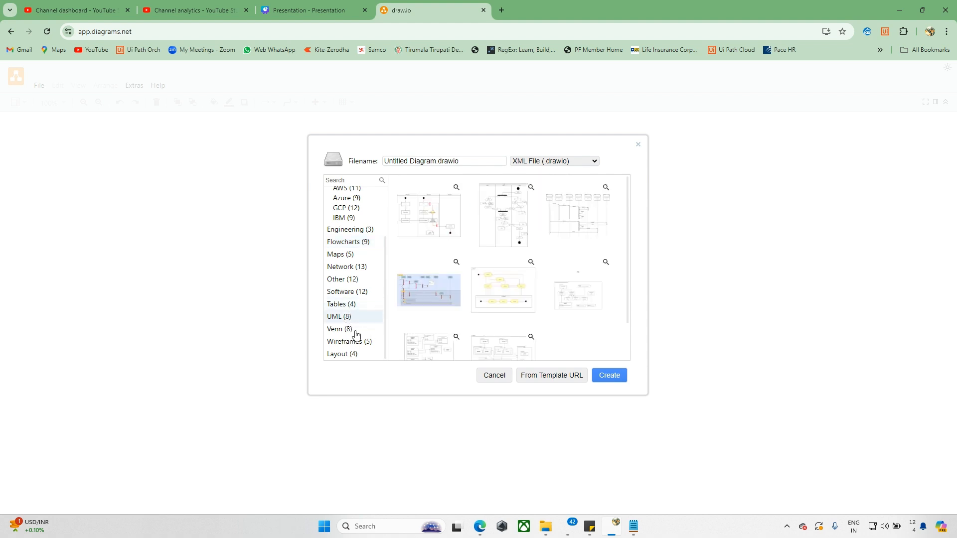
click(350, 330)
scroll(353, 309, up, 3)
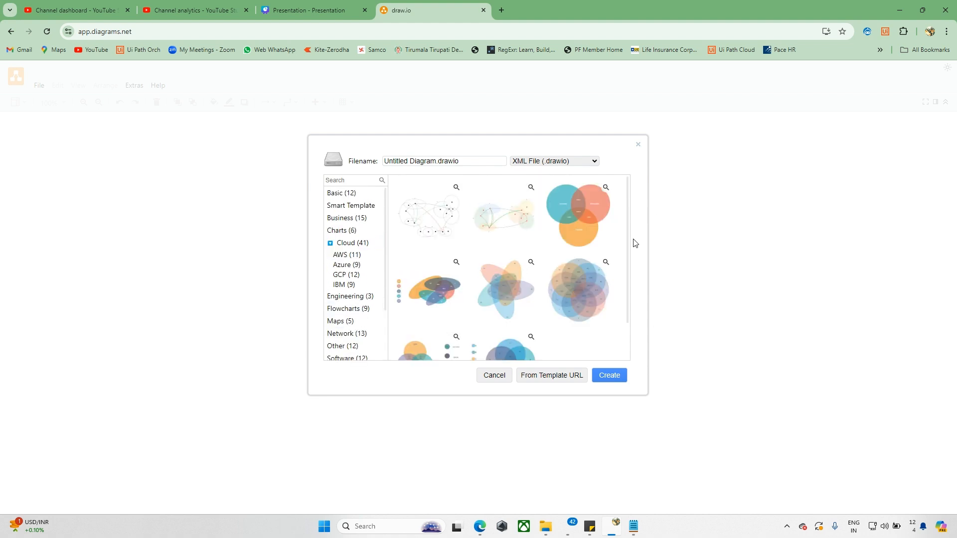
Create a Blank Diagram saved as "First Draw" on New Volume (D:), and dismiss the desktop app offer.
click(349, 199)
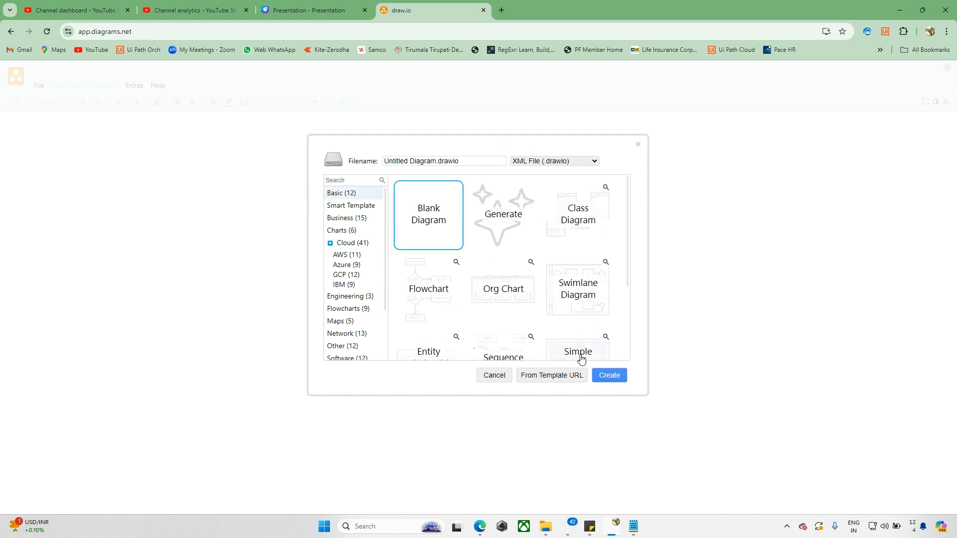
click(604, 376)
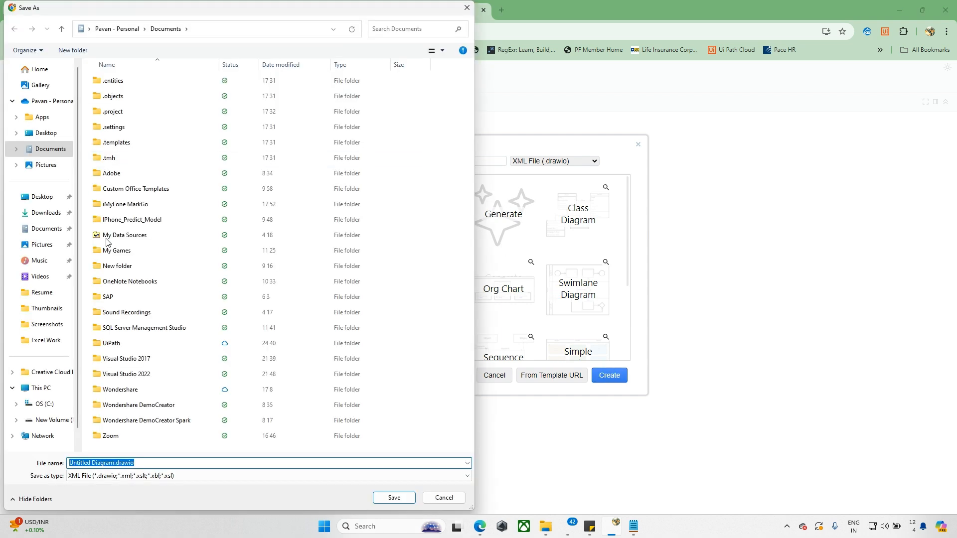
click(46, 425)
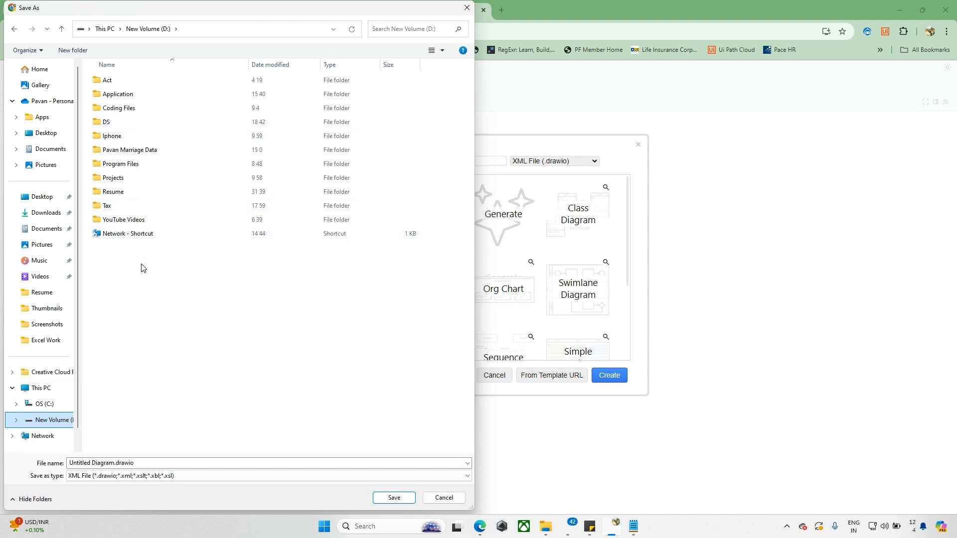
click(180, 459)
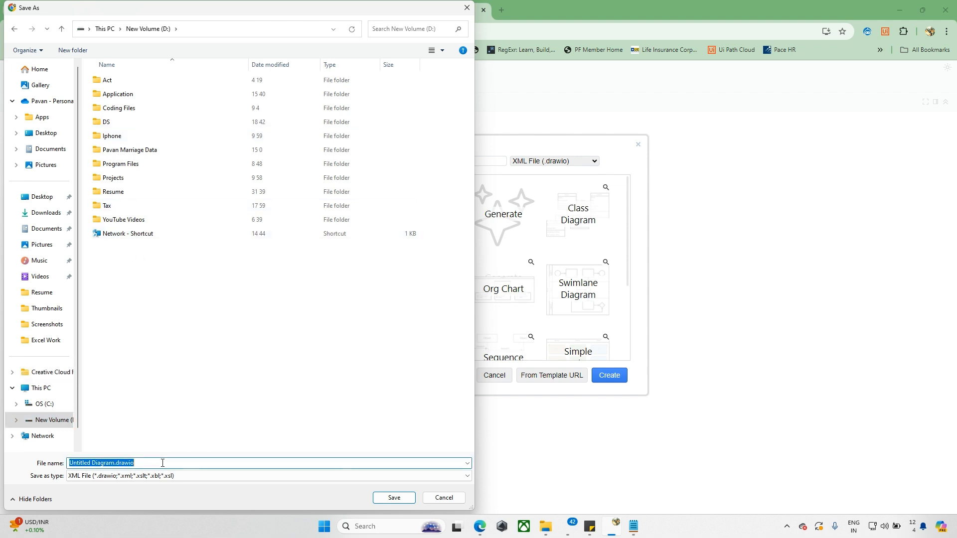
key(Home)
key(ctrl+a)
key(BackSpace)
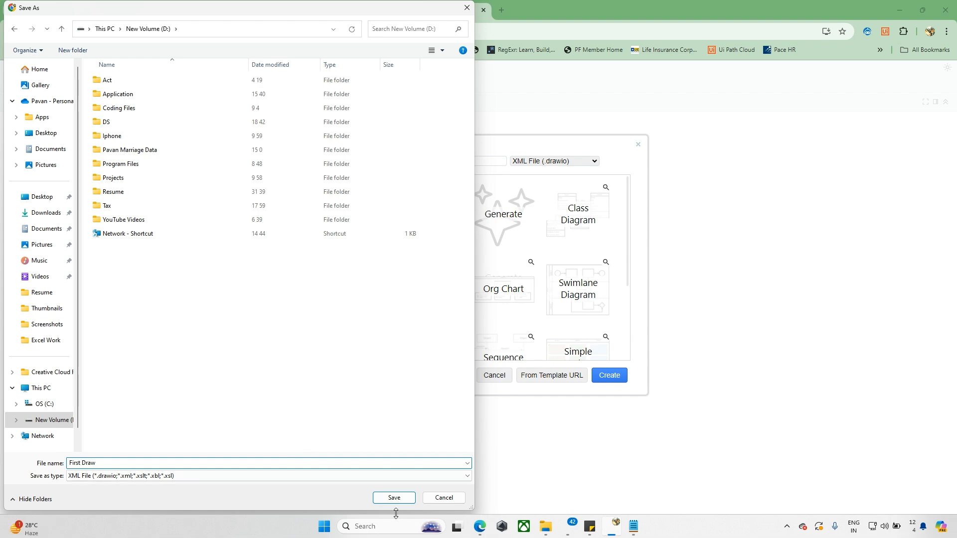
click(393, 498)
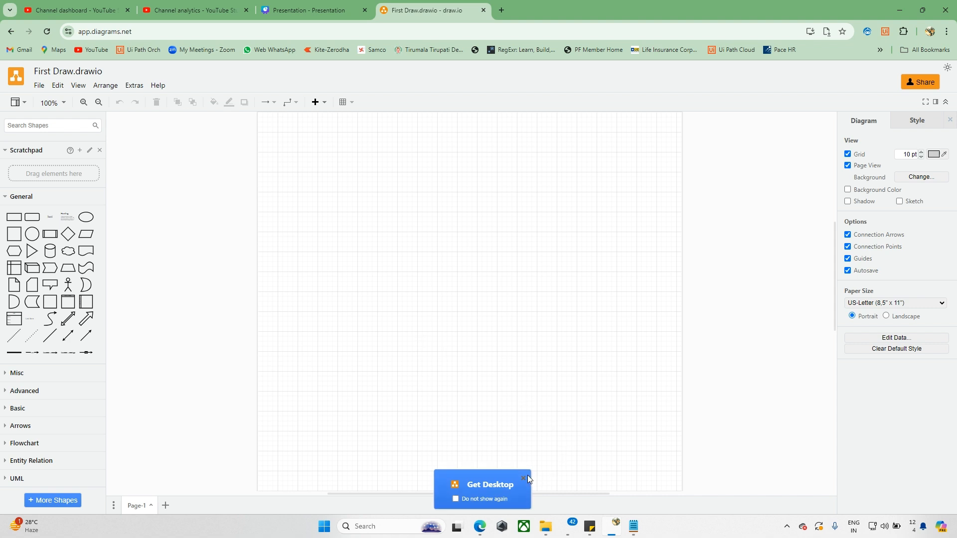
click(523, 478)
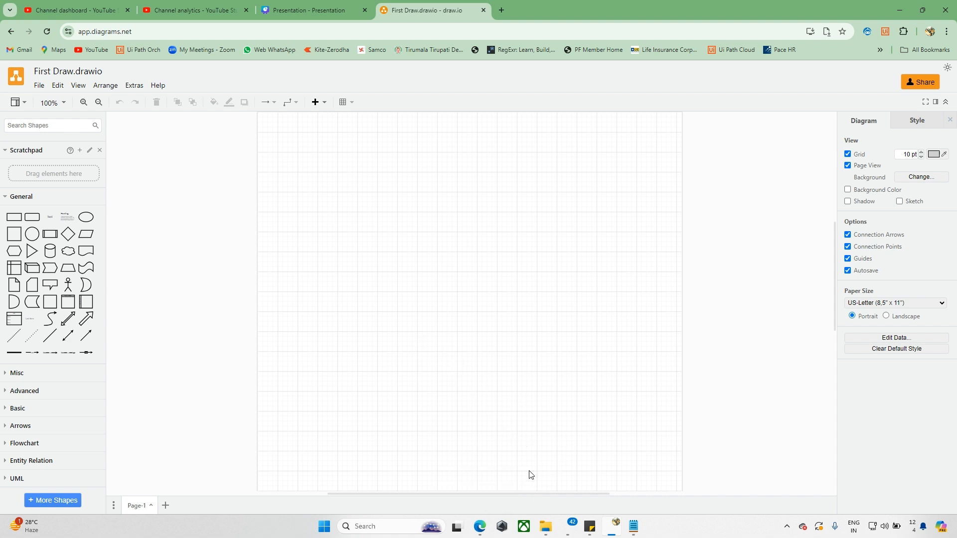
Switch to File Explorer, try to open First Draw.drawio from New Volume (D:), then return to the diagram in Chrome.
click(544, 523)
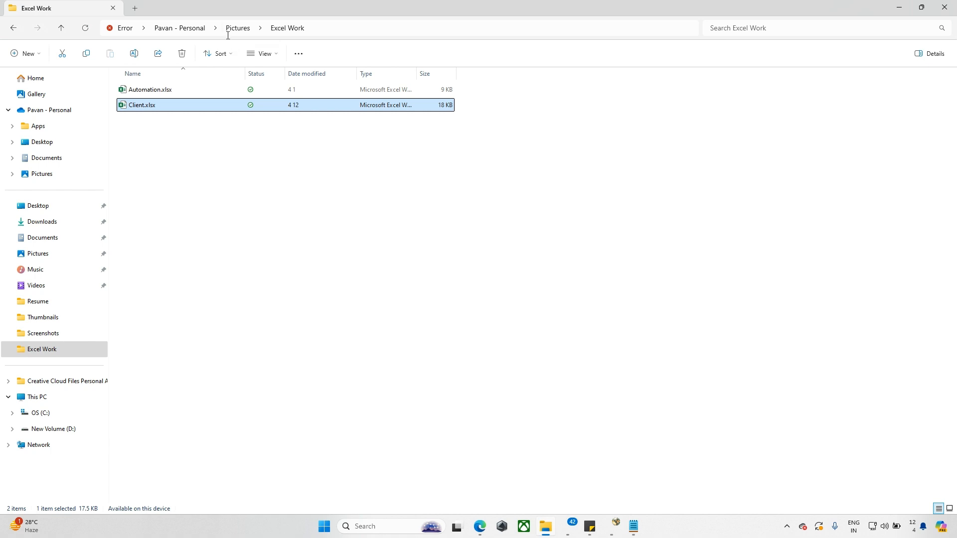
click(66, 429)
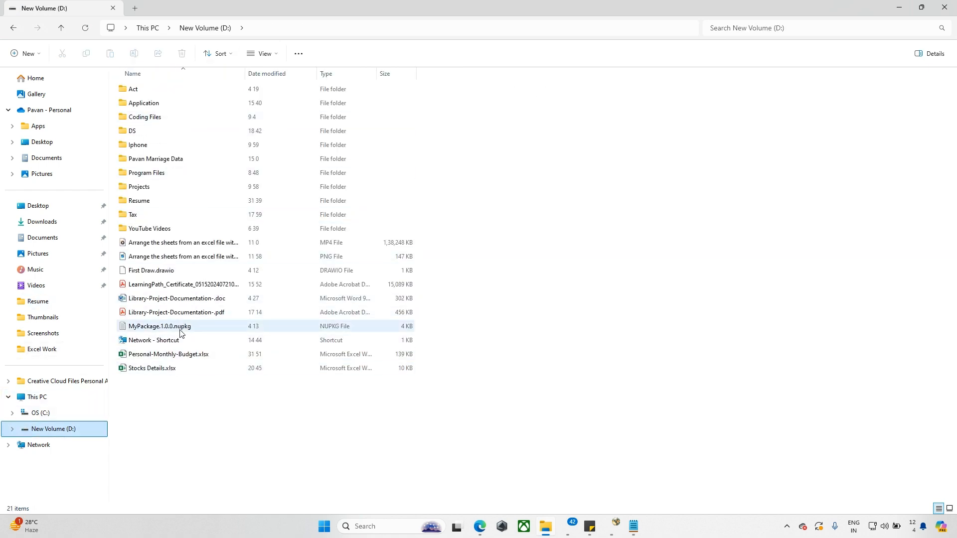
click(169, 274)
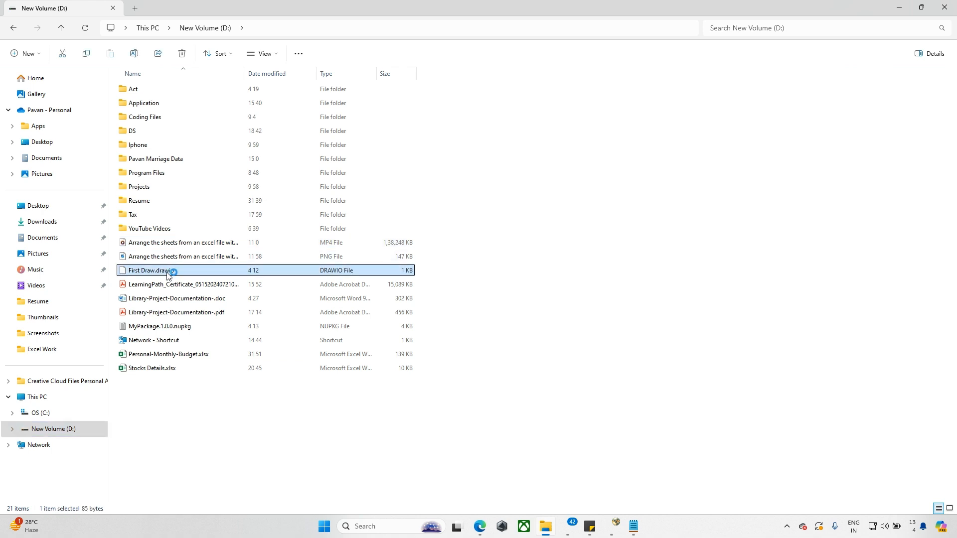
scroll(485, 286, down, 1)
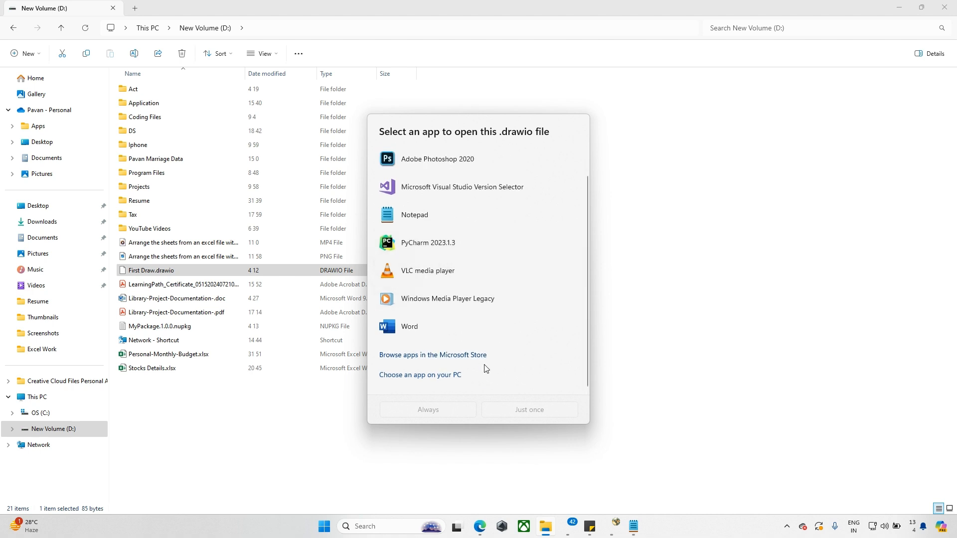
key(Escape)
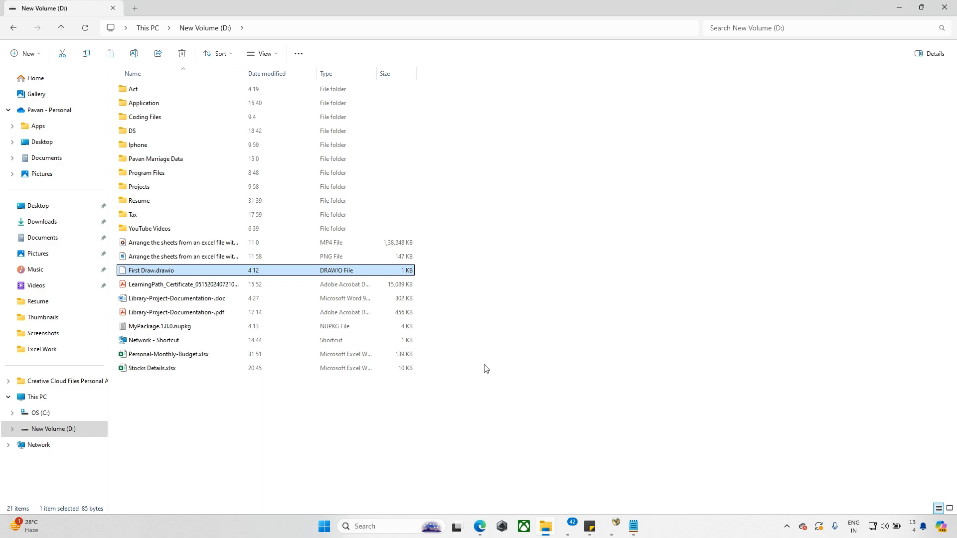
click(898, 6)
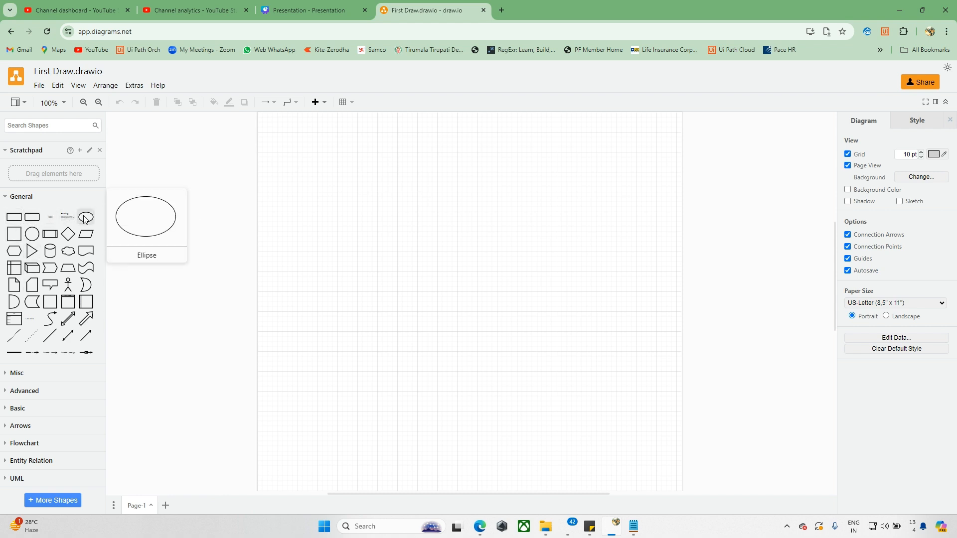
Place an ellipse, circle, diamond, rounded rectangle, square and one-way arrow connector separately on the blank page.
drag(86, 220, 454, 164)
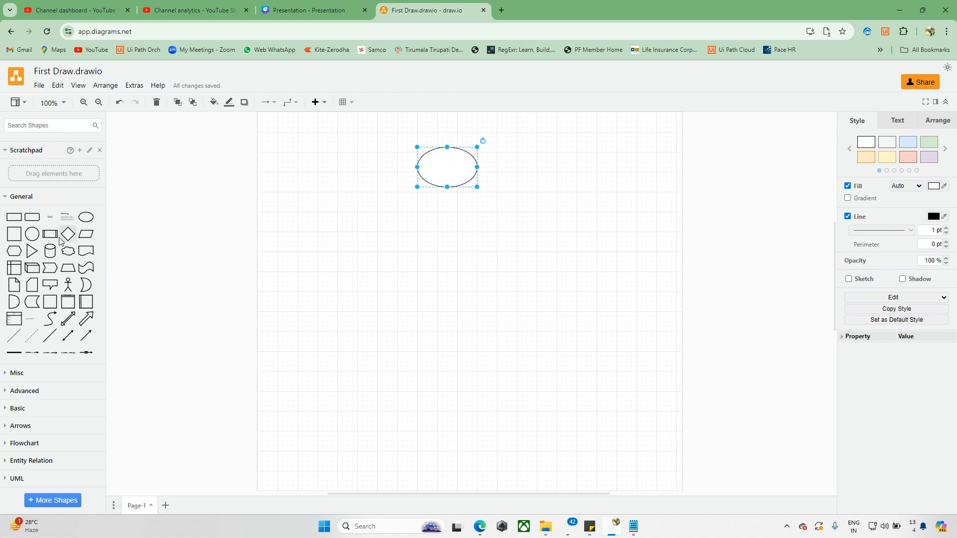
drag(29, 238, 424, 245)
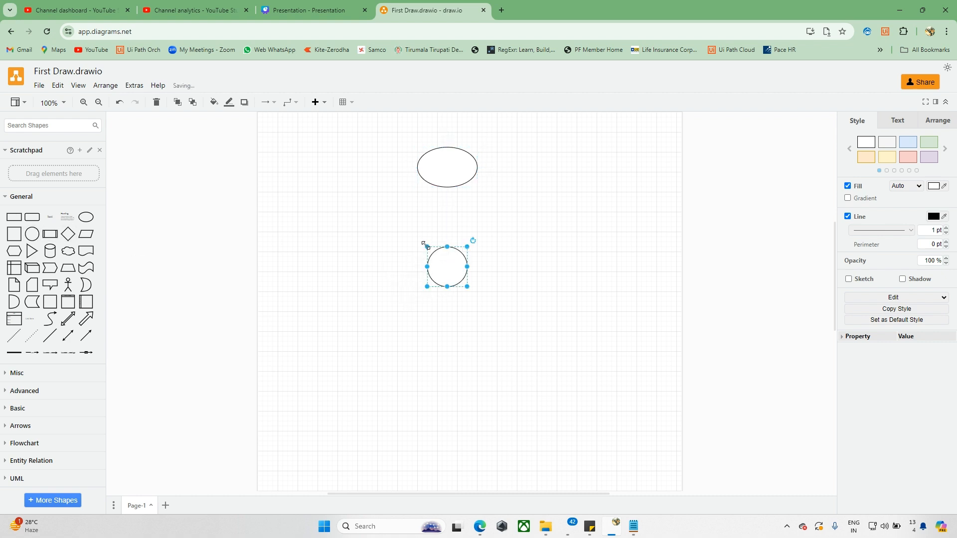
drag(68, 233, 310, 214)
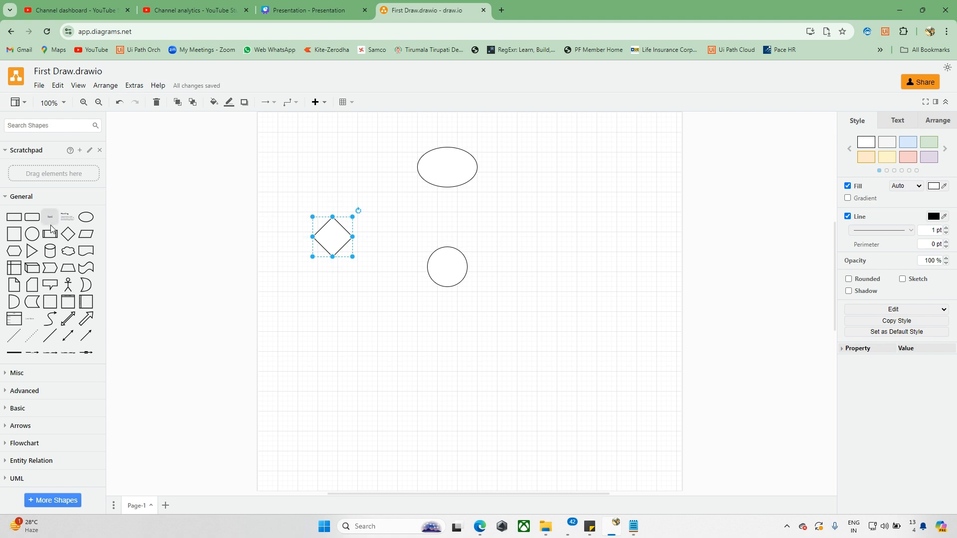
drag(32, 216, 385, 338)
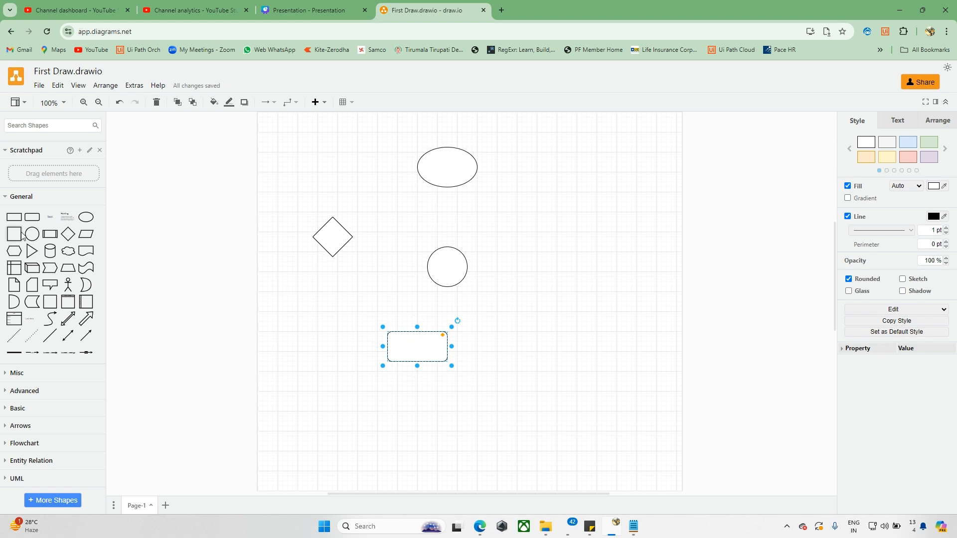
drag(15, 234, 549, 229)
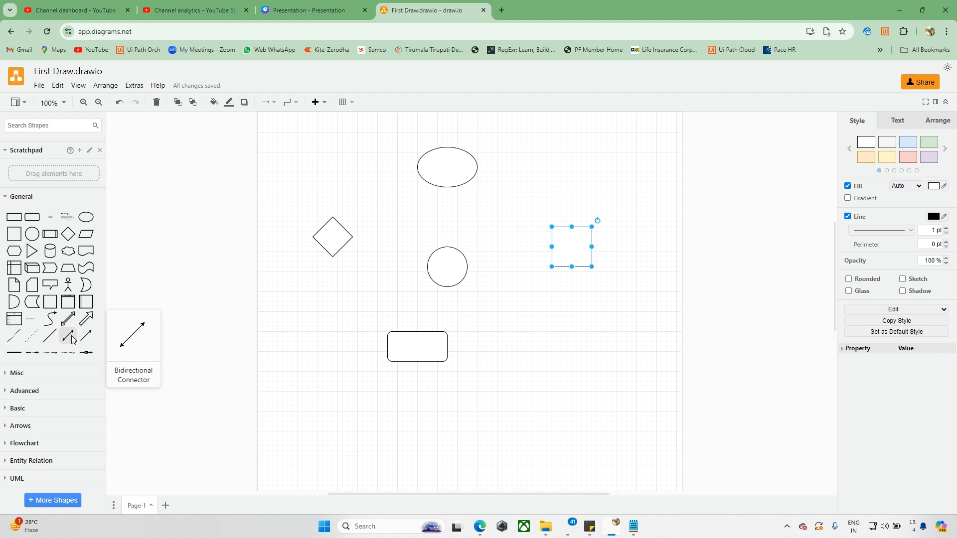
drag(82, 341, 555, 324)
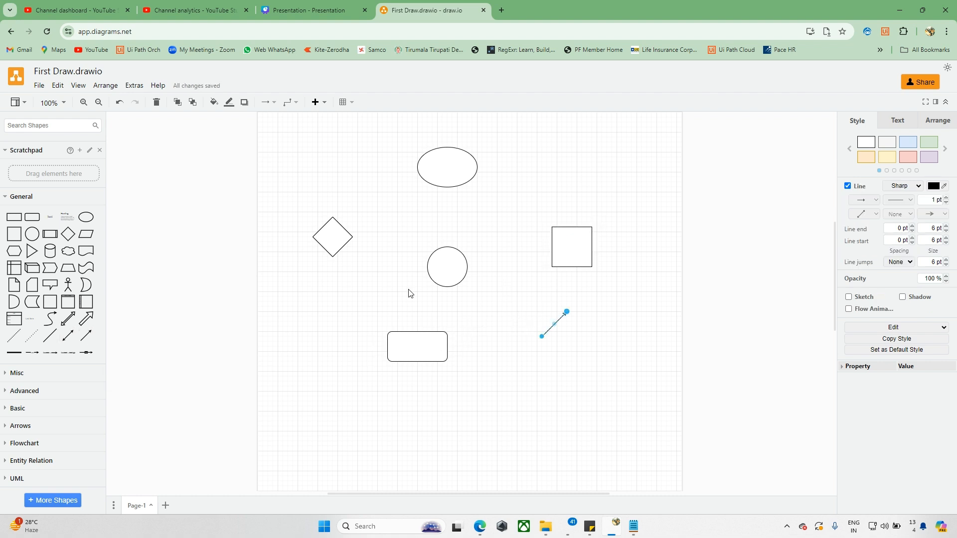
Place a data storage shape, then add a green cross-hatched diamond, a double-bordered square and a wide rhombus from the Misc shapes.
drag(32, 302, 606, 367)
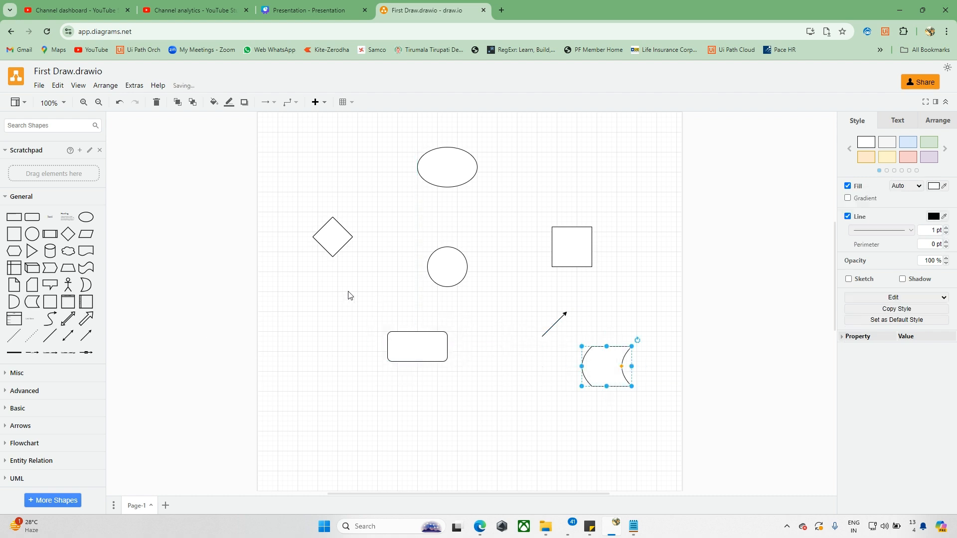
click(15, 373)
scroll(7, 375, down, 2)
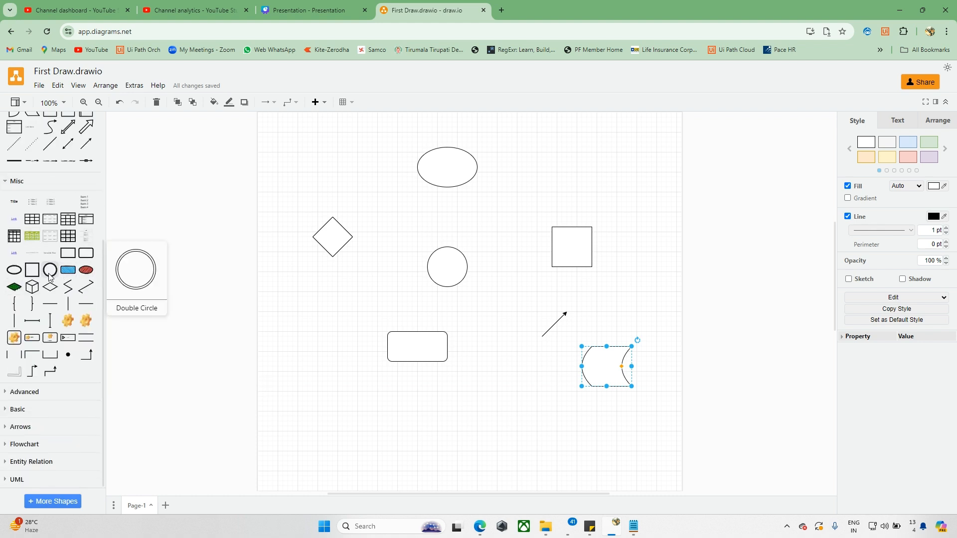
drag(14, 286, 371, 196)
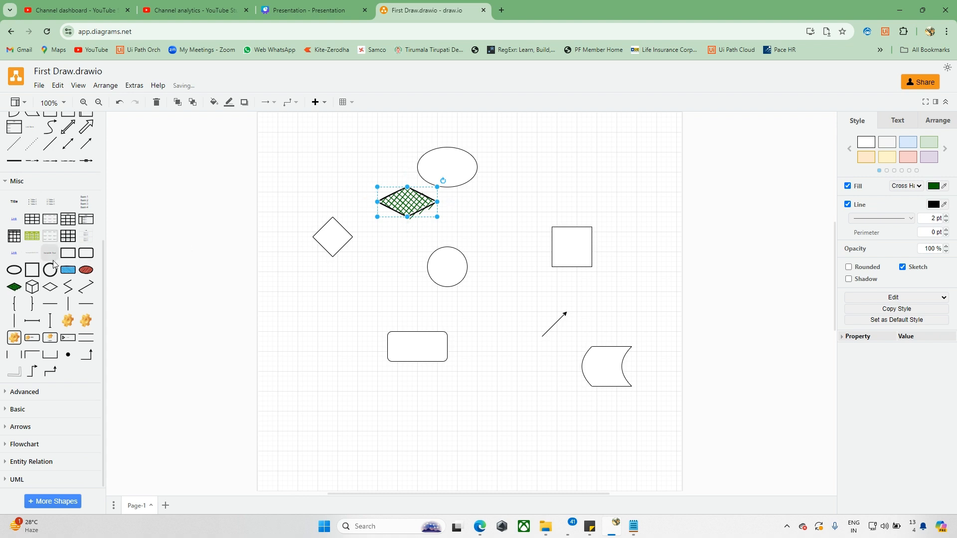
drag(32, 269, 337, 327)
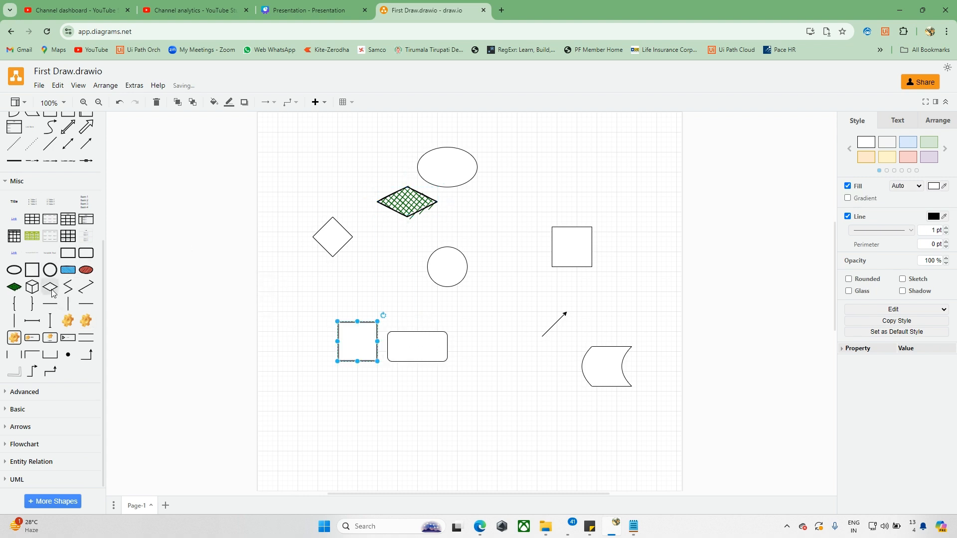
drag(50, 287, 453, 300)
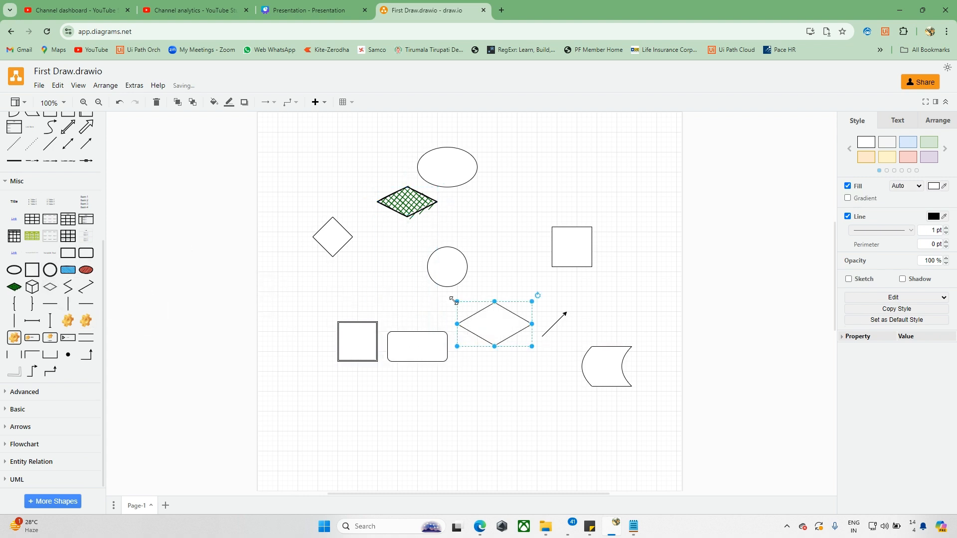
click(527, 375)
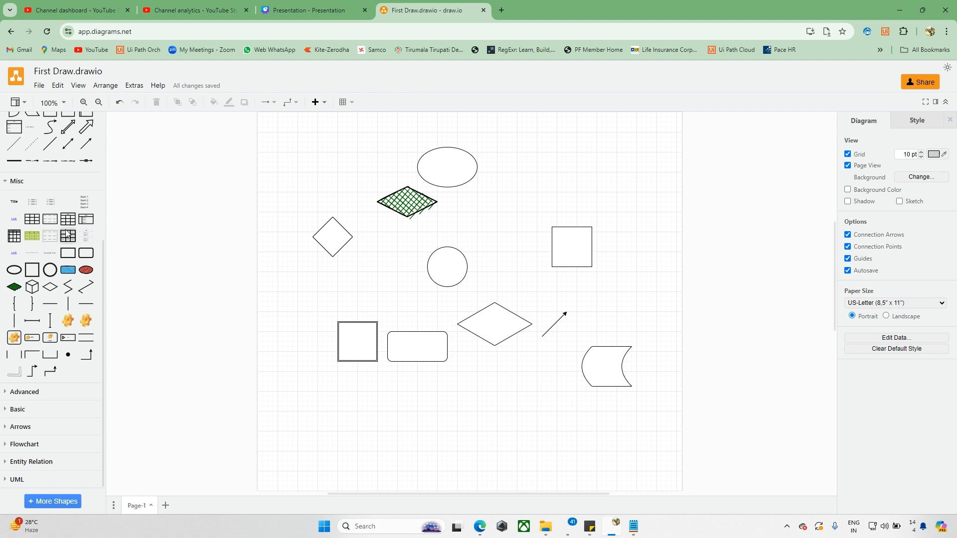
Collapse the Misc and General shape libraries and examine the shapes in the Basic and Advanced libraries.
click(4, 183)
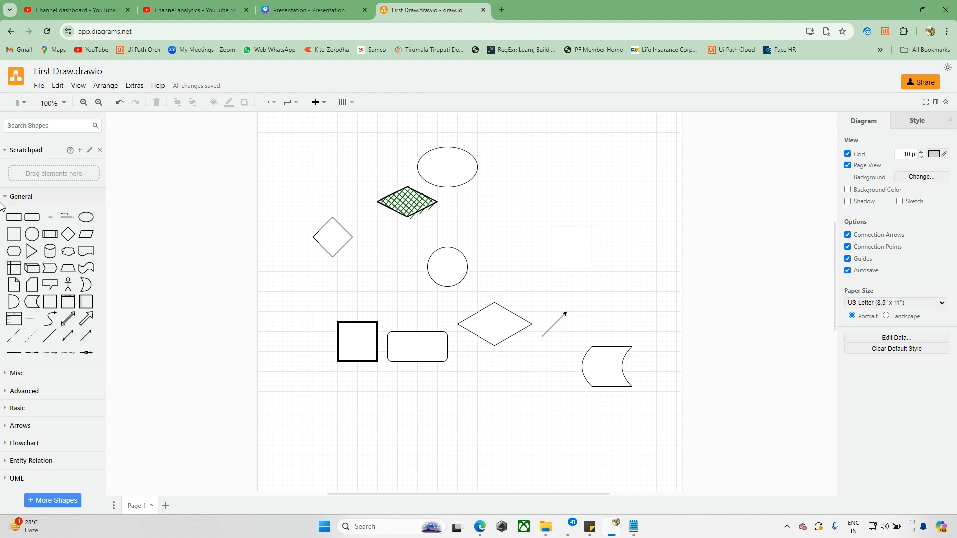
click(3, 197)
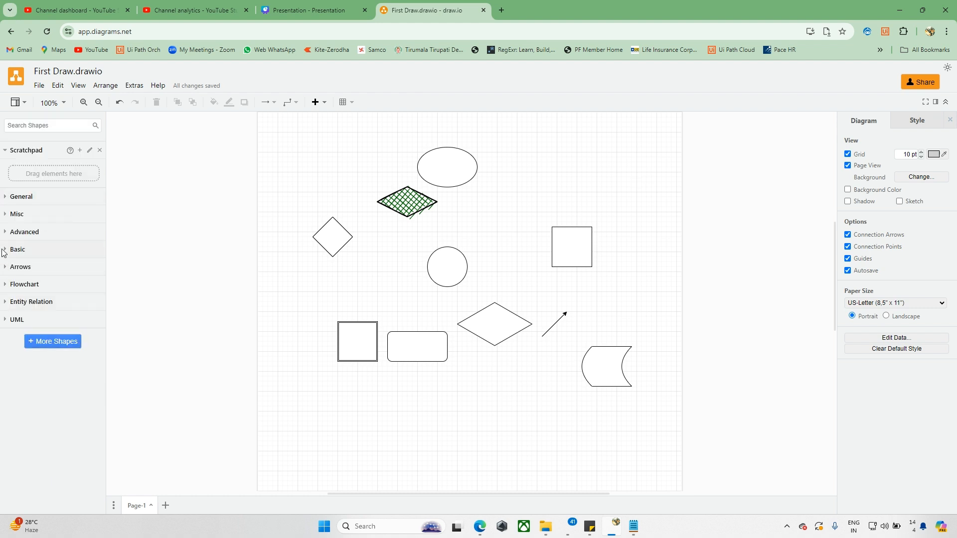
click(4, 249)
scroll(40, 299, down, 2)
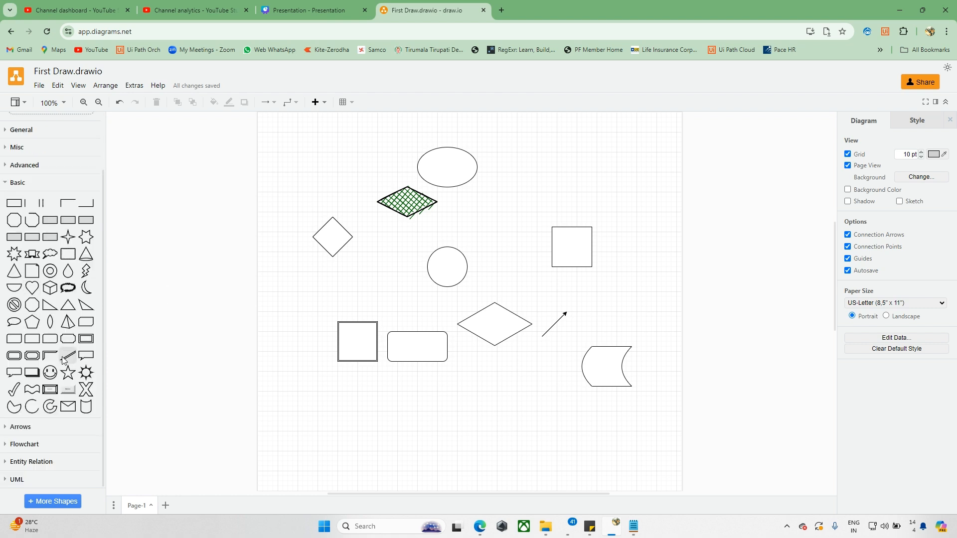
scroll(64, 349, up, 2)
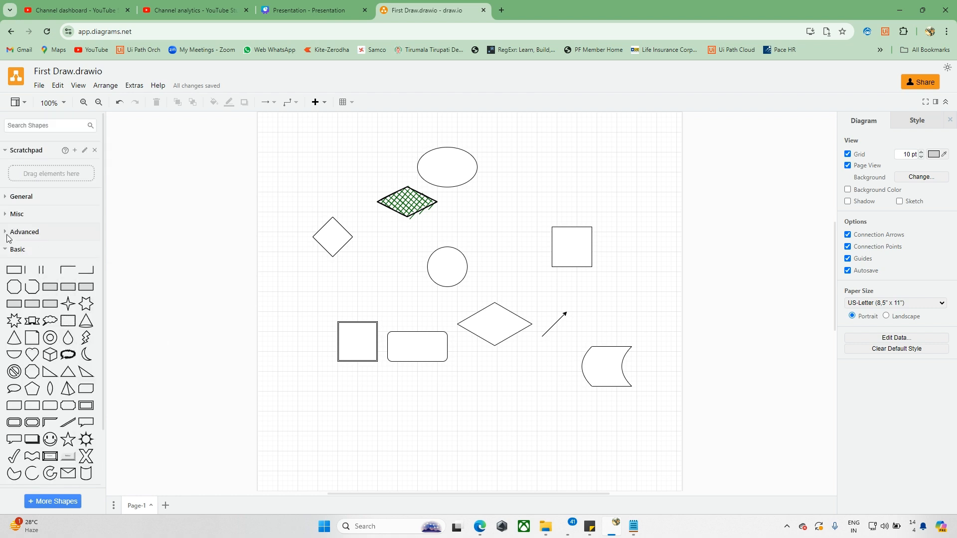
click(7, 233)
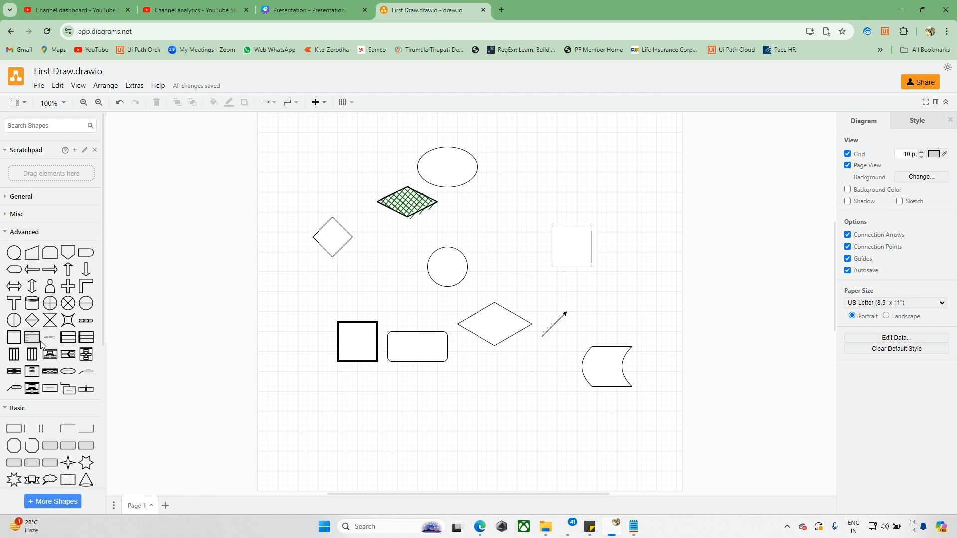
scroll(42, 344, down, 5)
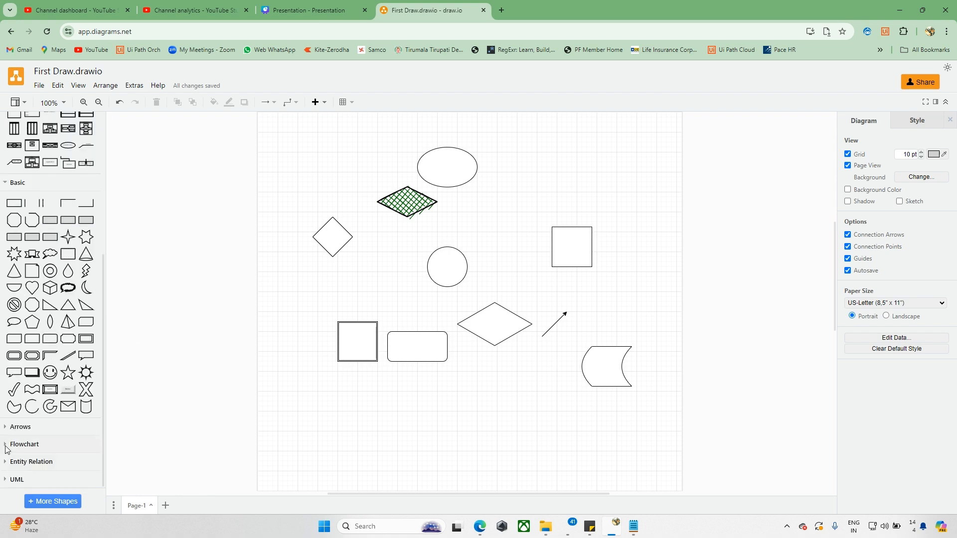
Examine the Arrows, Flowchart, Entity Relation and UML shape libraries, collapsing Entity Relation and UML after viewing each.
click(20, 427)
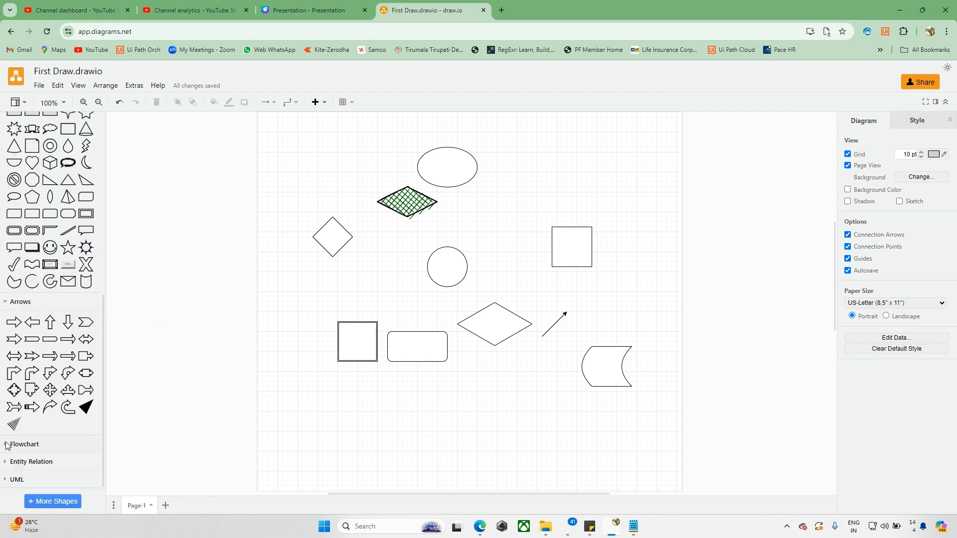
click(7, 444)
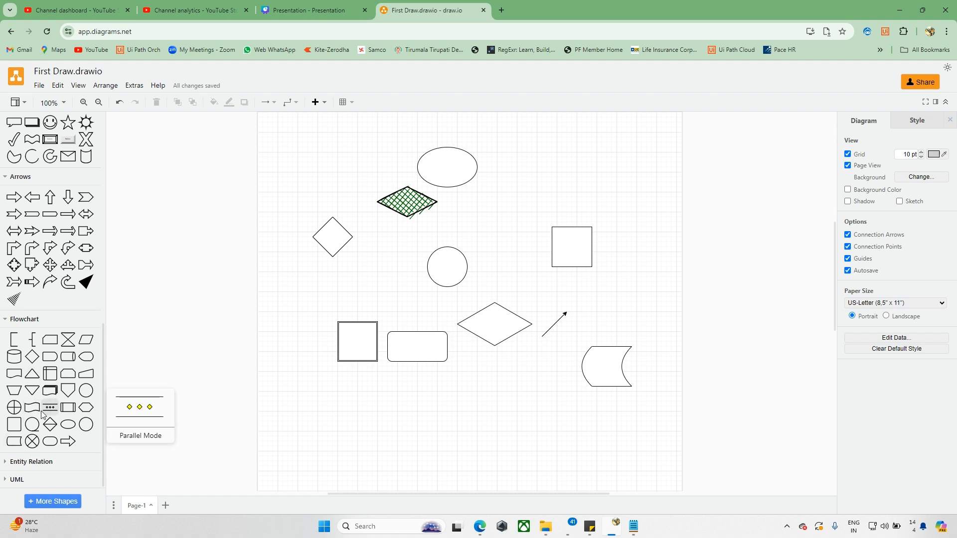
click(8, 463)
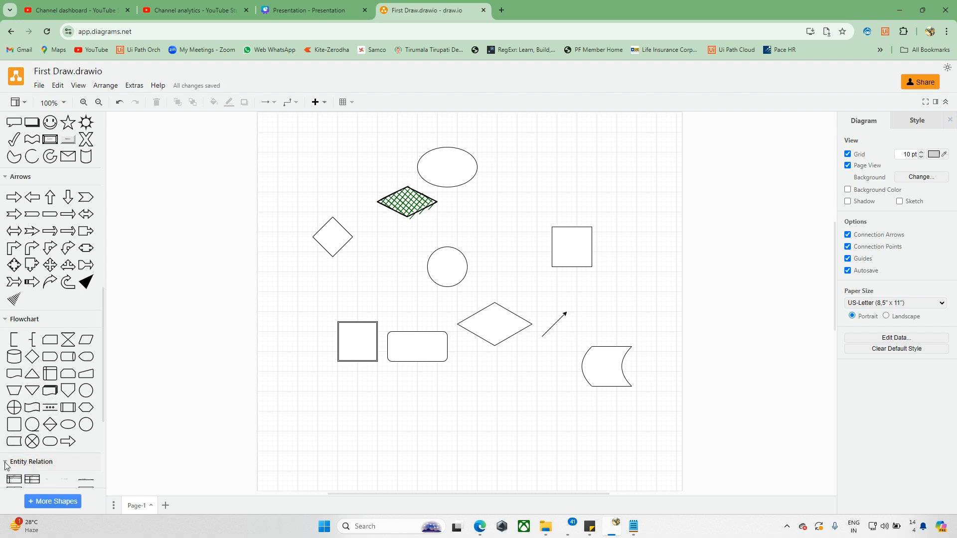
mouse_move(59, 409)
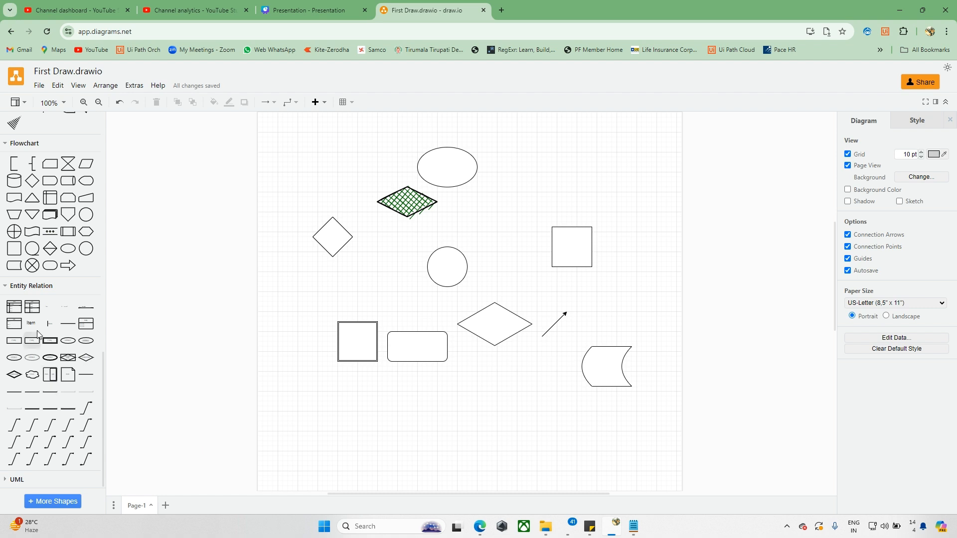
click(9, 289)
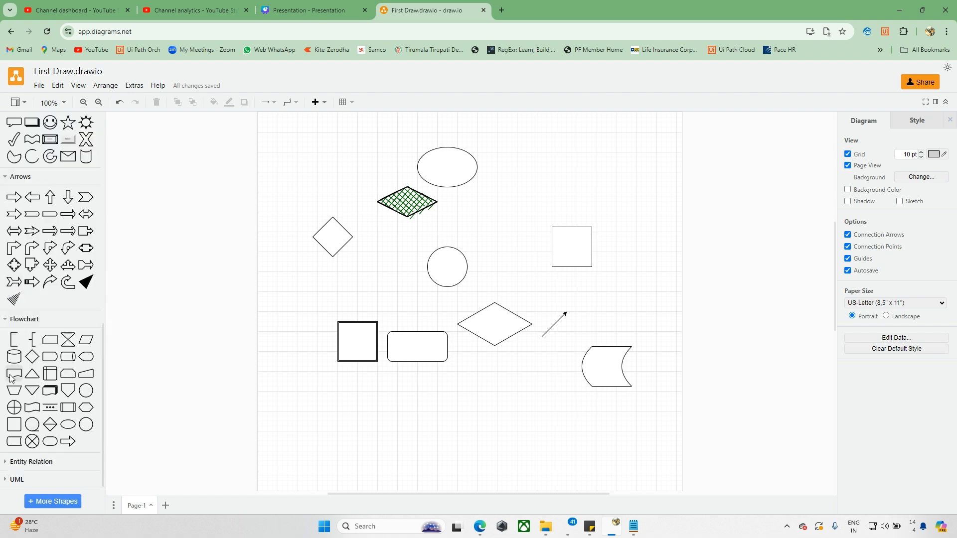
click(12, 480)
mouse_move(74, 379)
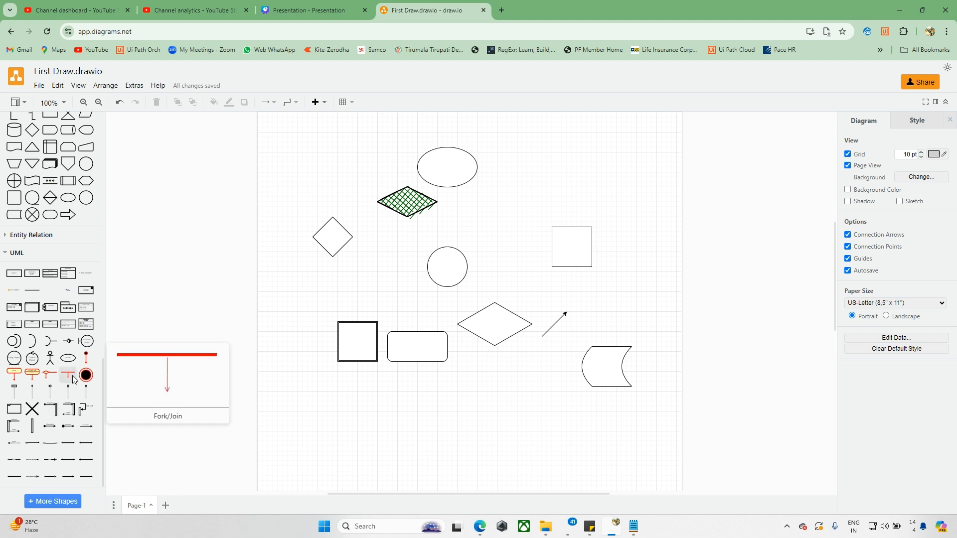
click(12, 252)
mouse_move(48, 257)
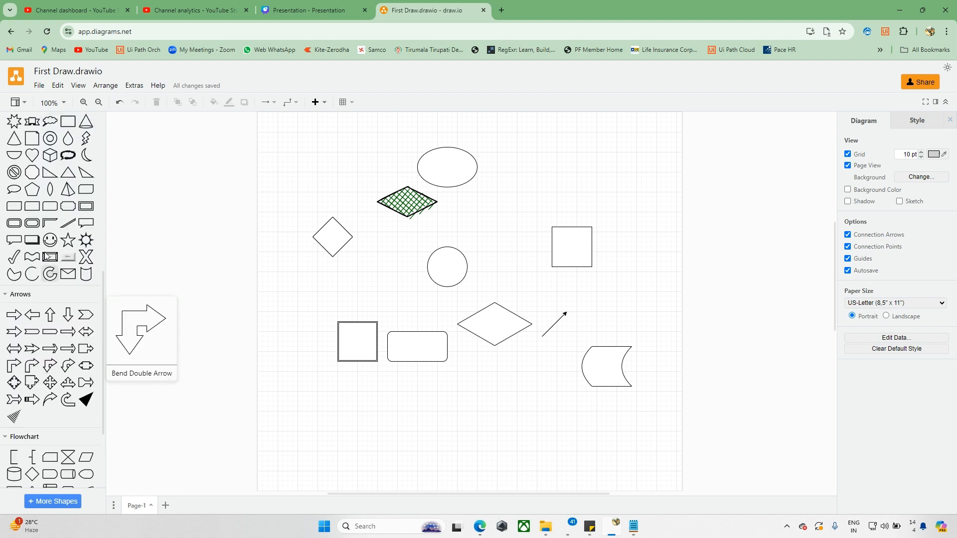
Collapse the Basic, Flowchart, Arrows and Advanced shape libraries.
scroll(4, 179, up, 3)
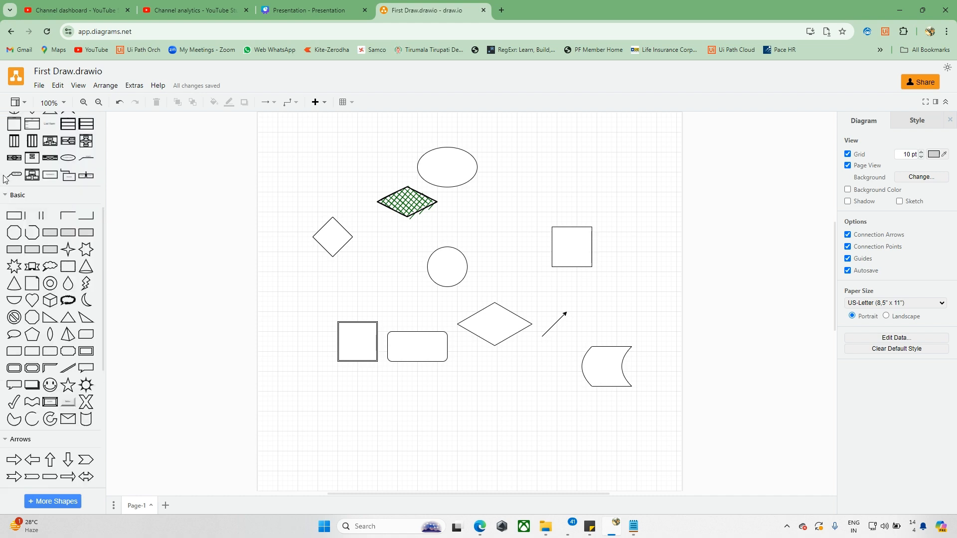
click(8, 196)
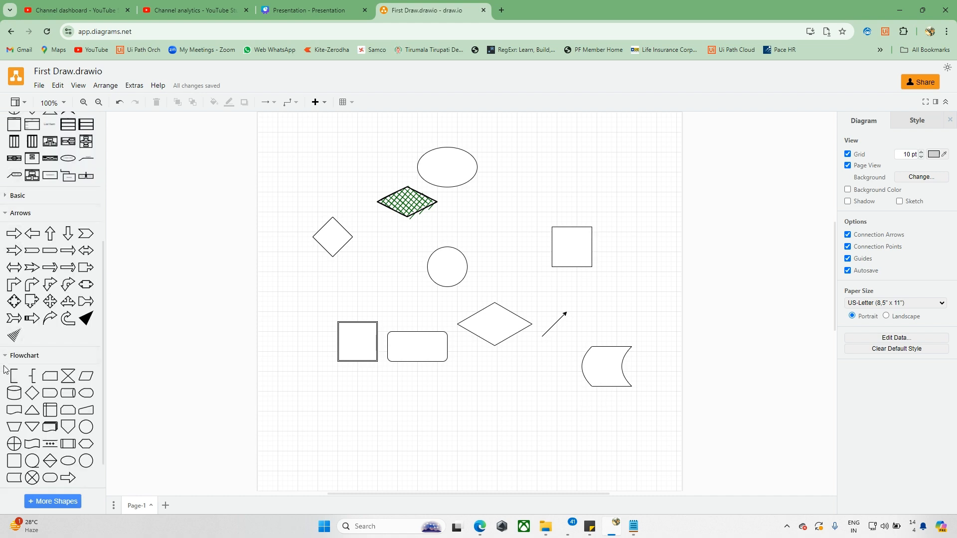
click(5, 359)
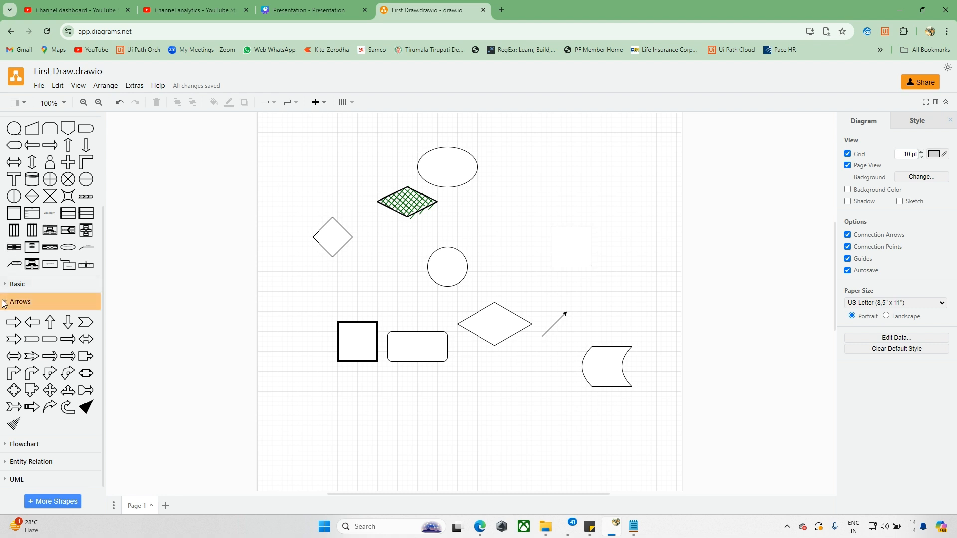
click(7, 301)
click(8, 232)
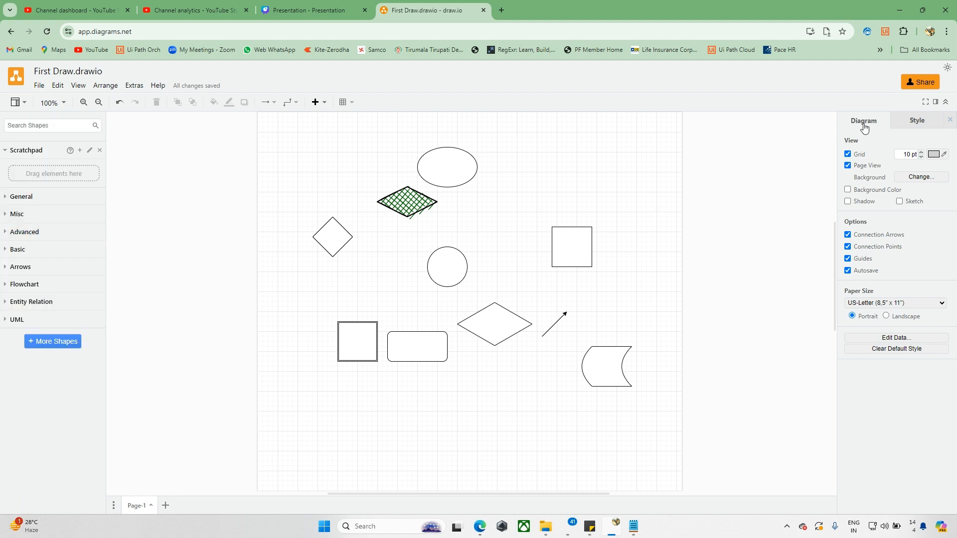
Review the diagram's style presets, then hide the grid and show it again.
click(918, 124)
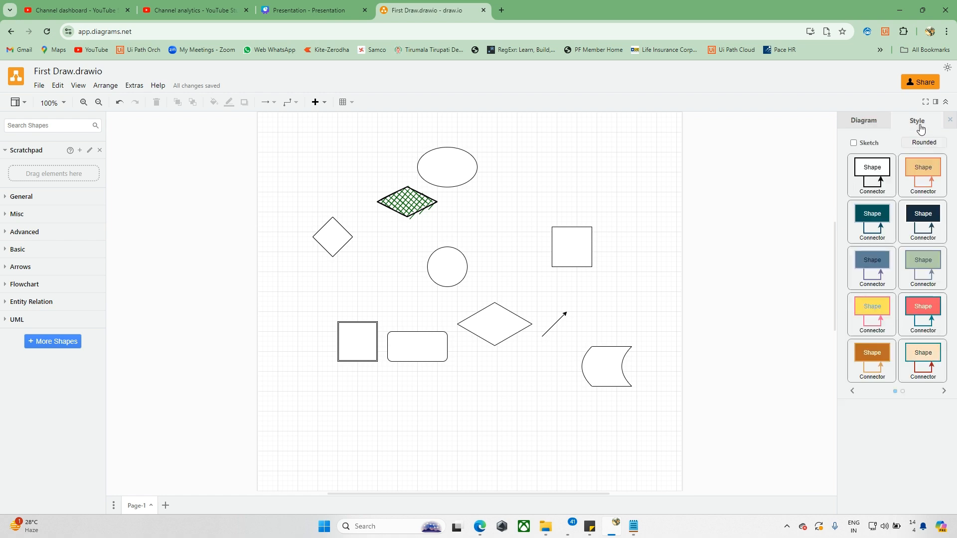
click(881, 124)
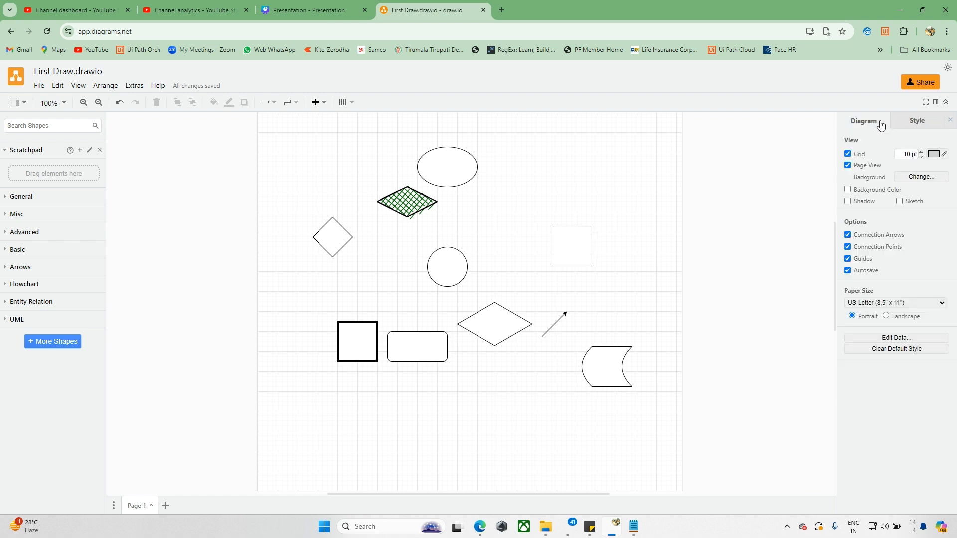
click(848, 155)
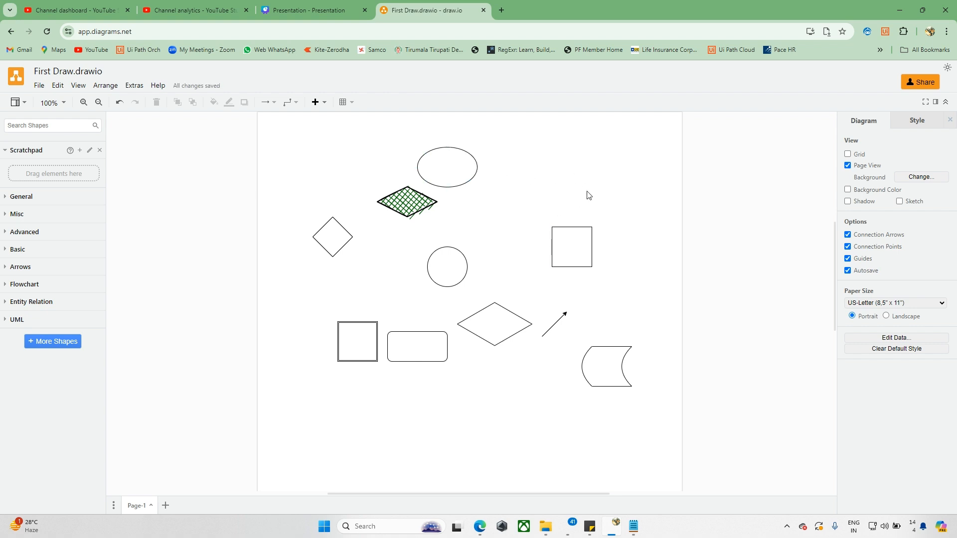
click(848, 154)
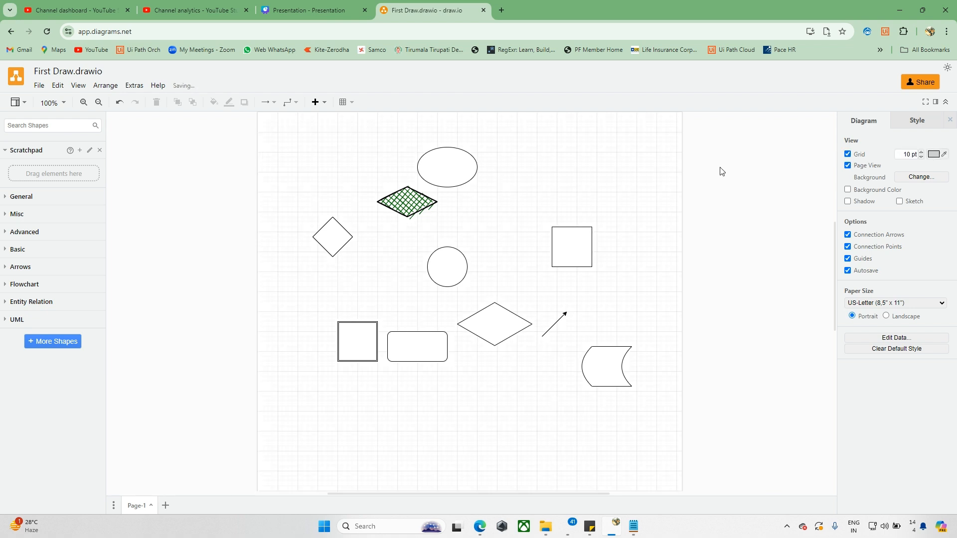
Attach the arrow connector's head to the bottom edge of the single-bordered square, then delete the connector and undo the deletion.
ctrl+scroll(495, 204, up, 3)
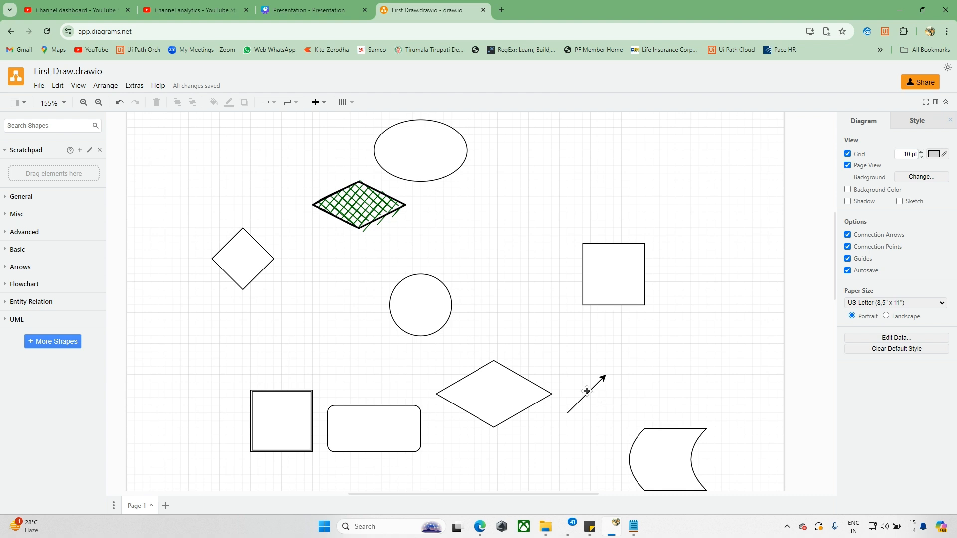
drag(586, 391, 596, 323)
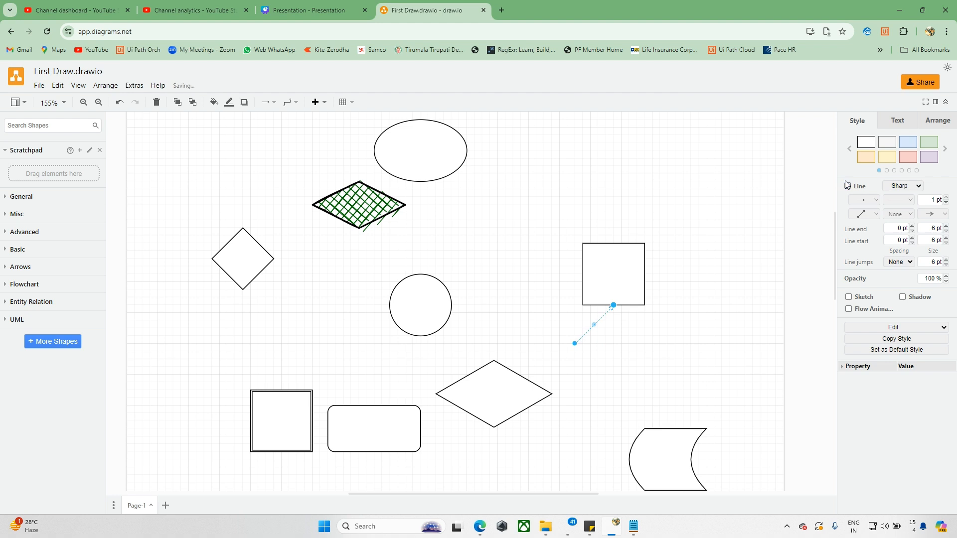
key(Delete)
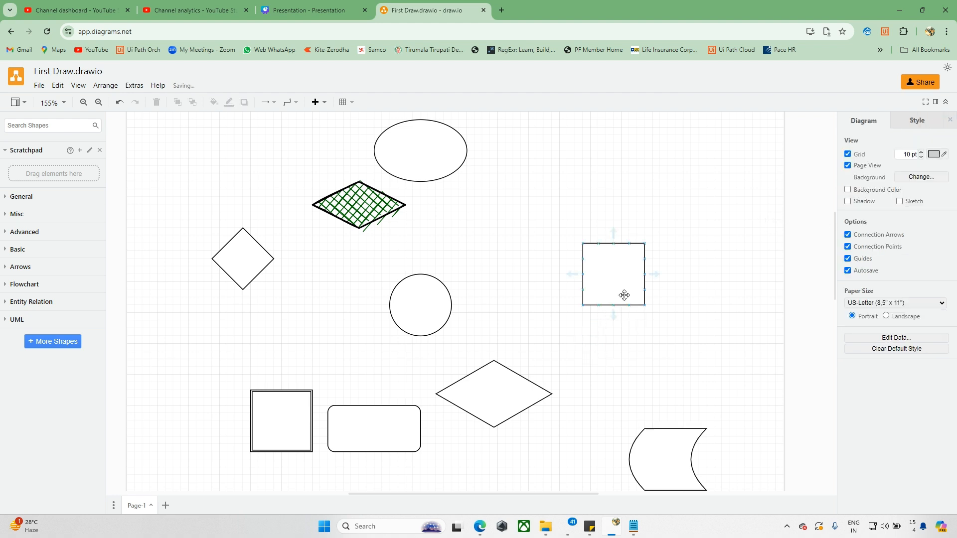
key(ctrl+z)
click(713, 310)
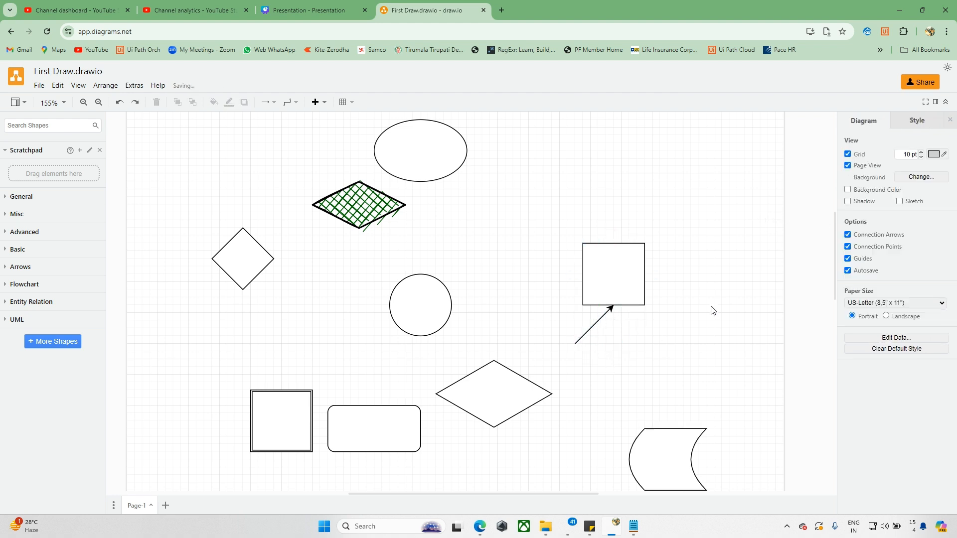
Turn the grid off and back on, then turn off Page View and look across the unbounded canvas.
click(847, 154)
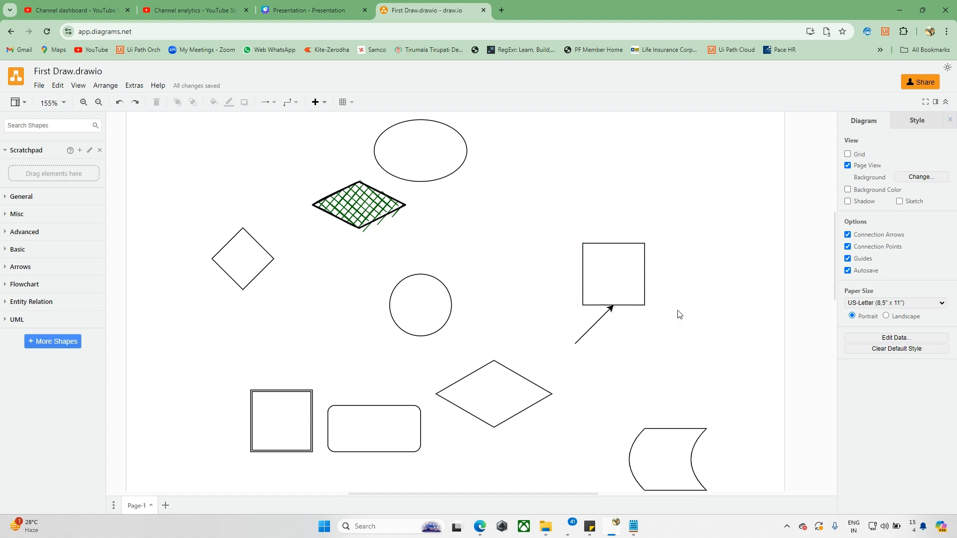
click(848, 154)
click(848, 165)
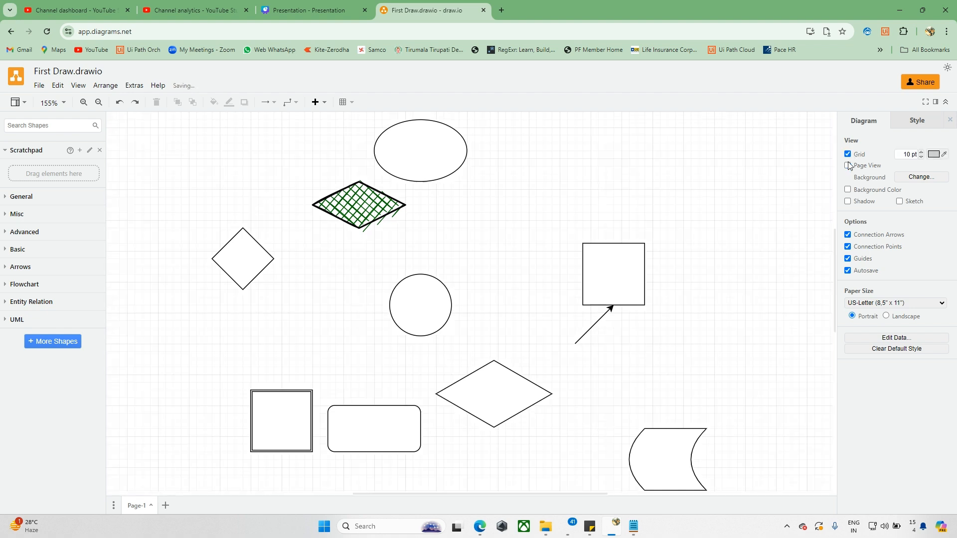
scroll(706, 277, down, 3)
scroll(706, 277, right, 10)
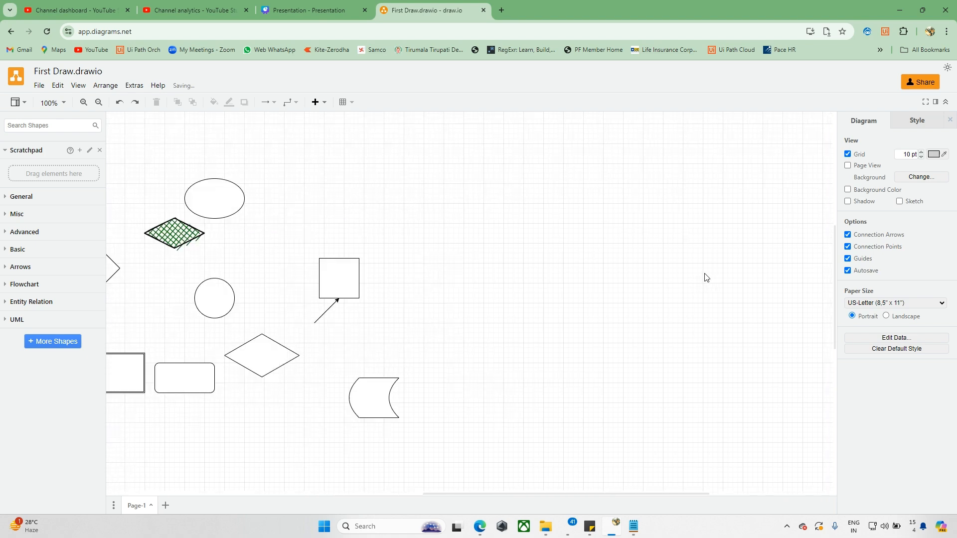
scroll(705, 277, left, 10)
scroll(706, 277, right, 11)
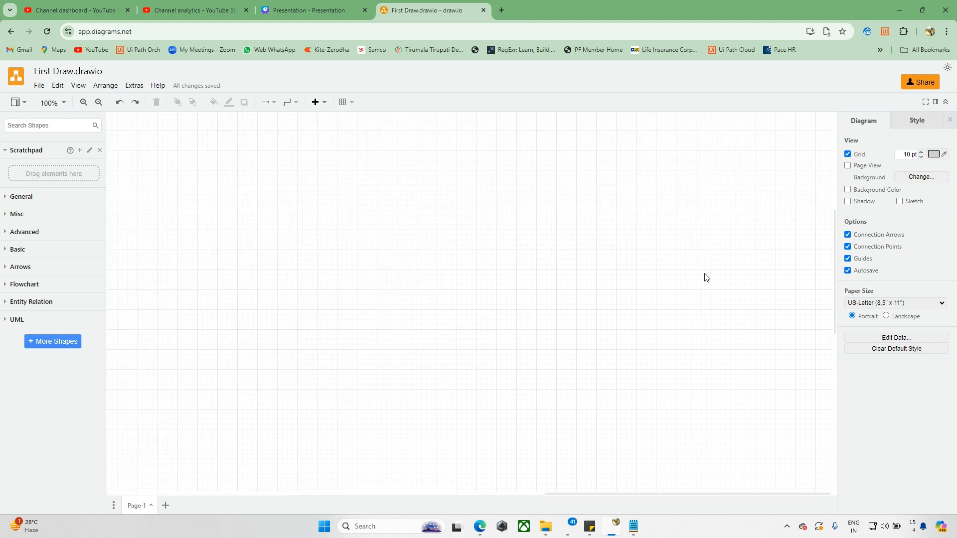
Look across the unbounded canvas and expand the General shape library.
scroll(706, 278, left, 8)
scroll(705, 277, left, 6)
scroll(706, 278, right, 12)
click(11, 197)
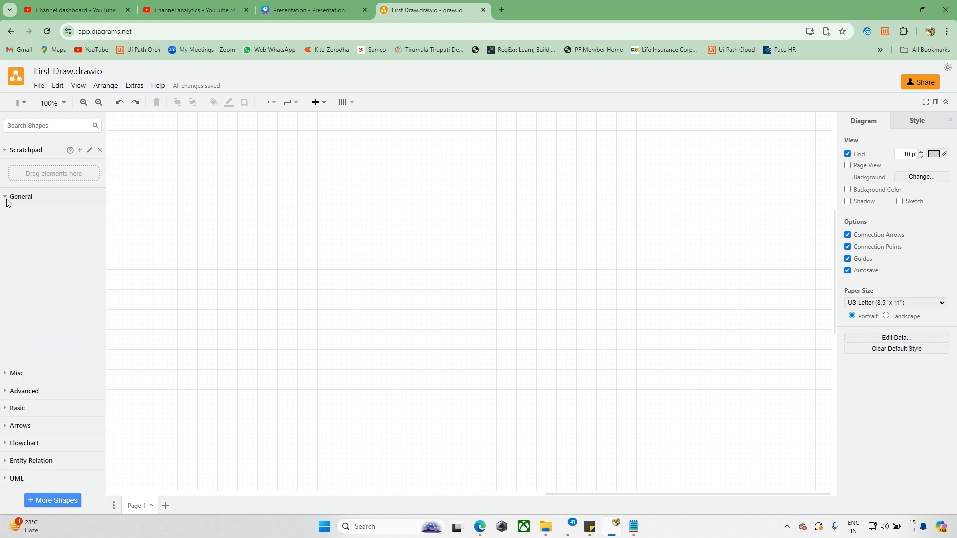
Place a rounded rectangle on the empty canvas area away from the other shapes, then delete it.
drag(32, 218, 764, 259)
scroll(684, 315, right, 10)
scroll(685, 315, left, 10)
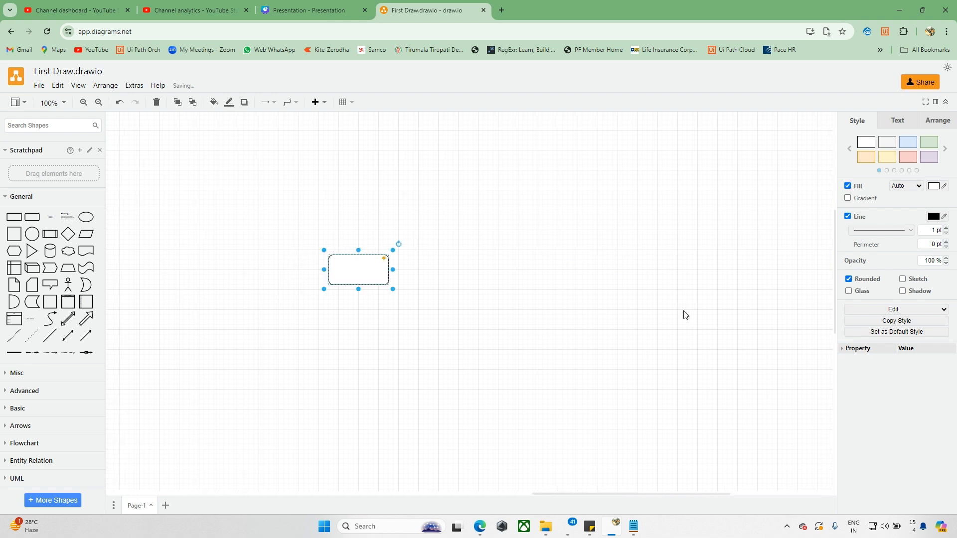
key(Delete)
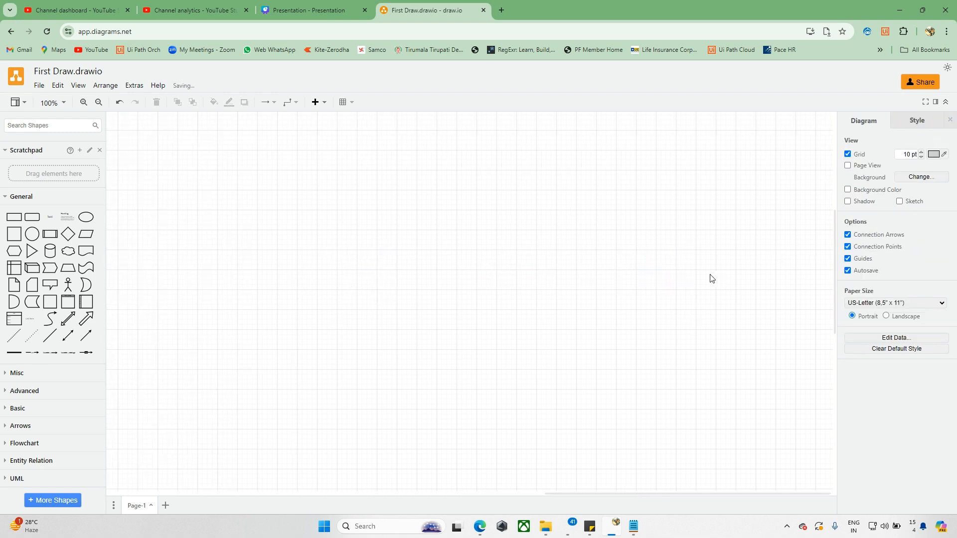
Return from the Google results to draw.io and reopen the existing diagram First Draw.drawio from the device.
scroll(670, 312, up, 5)
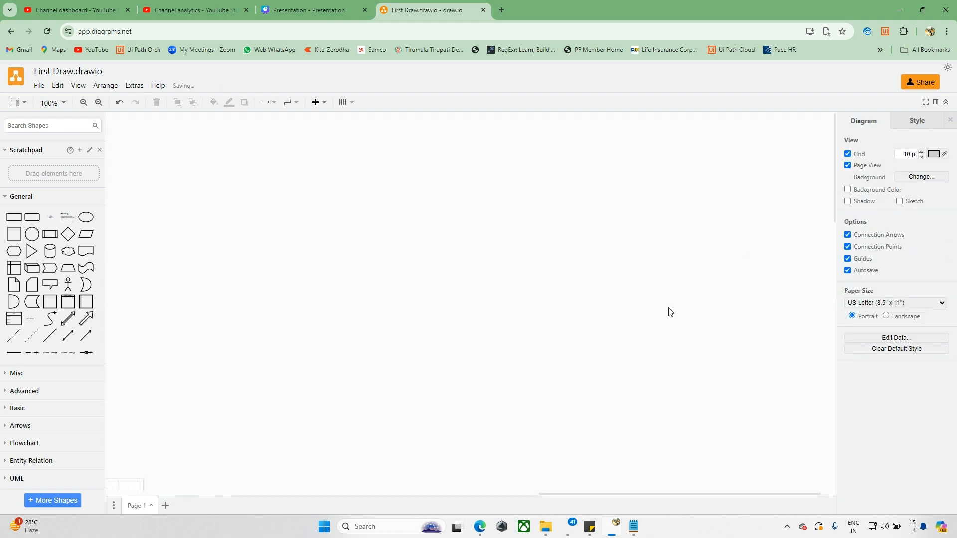
scroll(670, 312, left, 8)
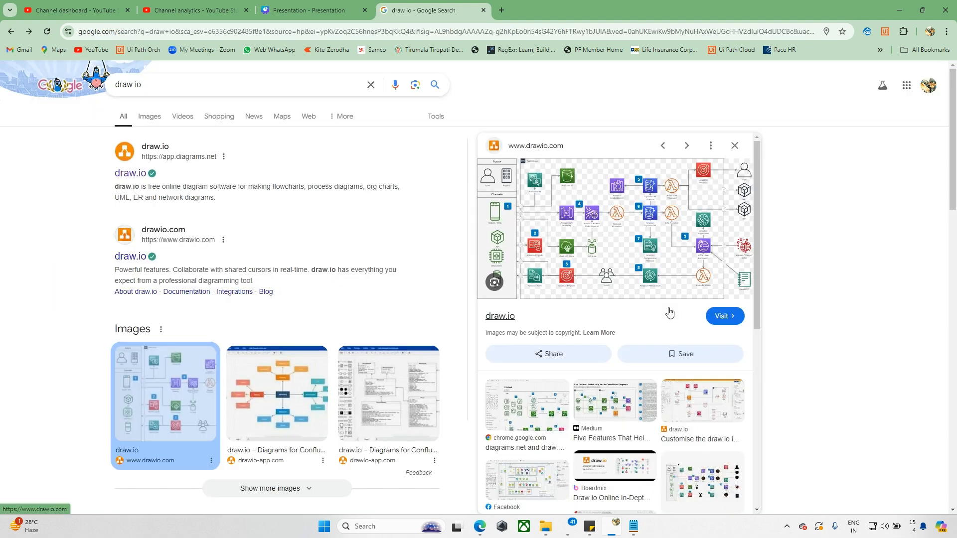
scroll(671, 312, right, 5)
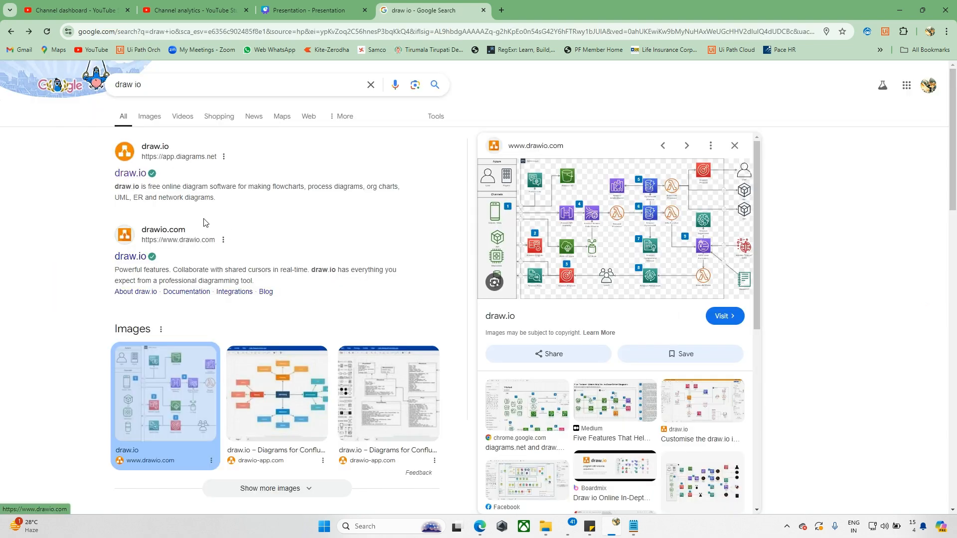
click(29, 33)
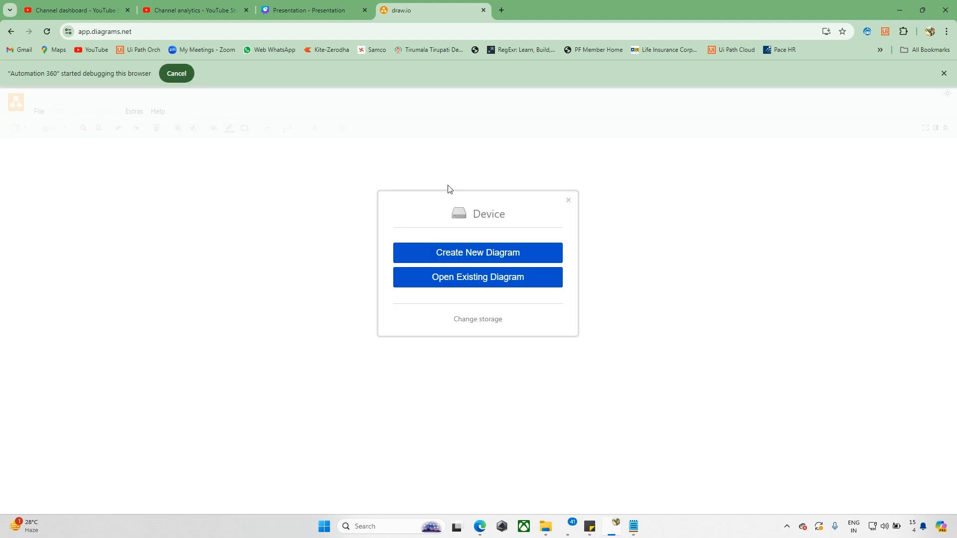
click(496, 277)
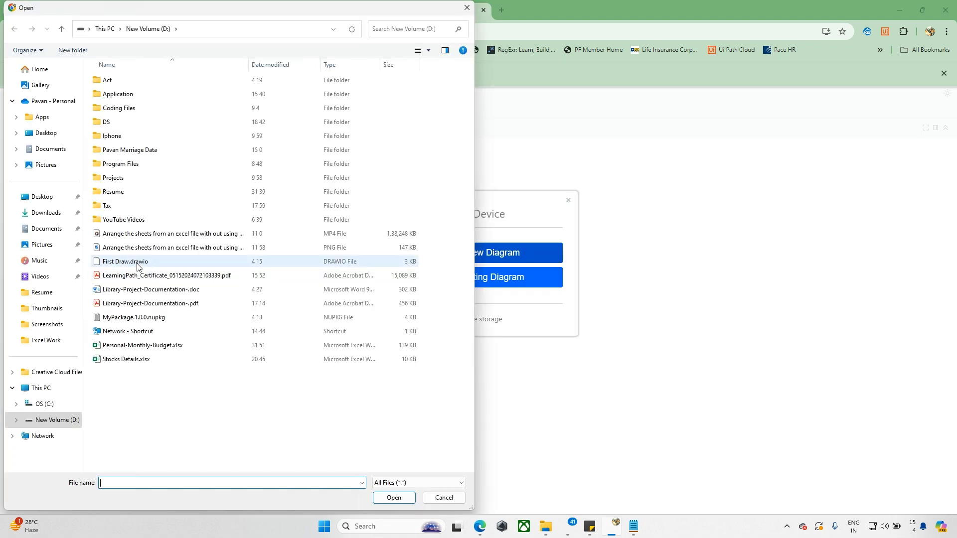
double_click(139, 268)
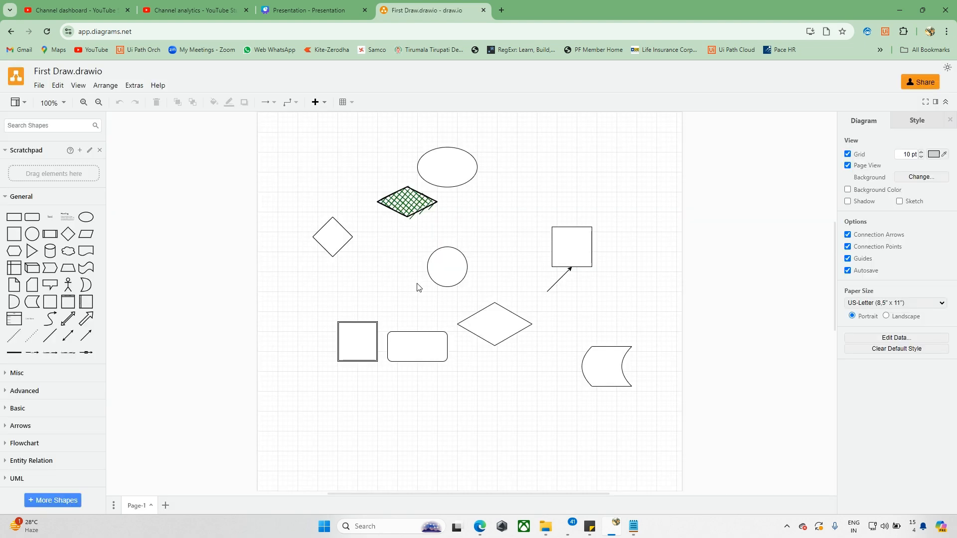
Place an ellipse across the page's right edge, above the curved data-storage shape, and decline saving the changes.
scroll(593, 288, up, 1)
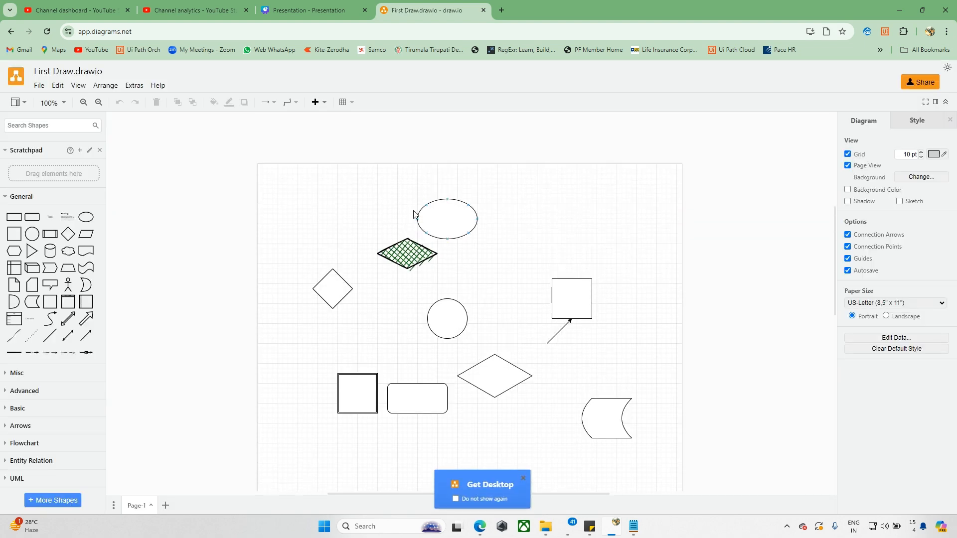
scroll(518, 295, down, 1)
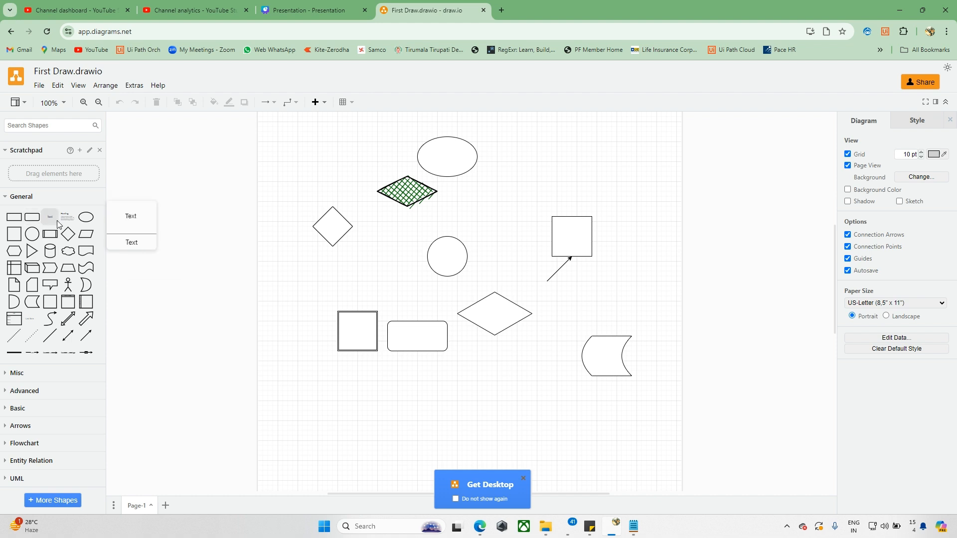
drag(86, 217, 662, 291)
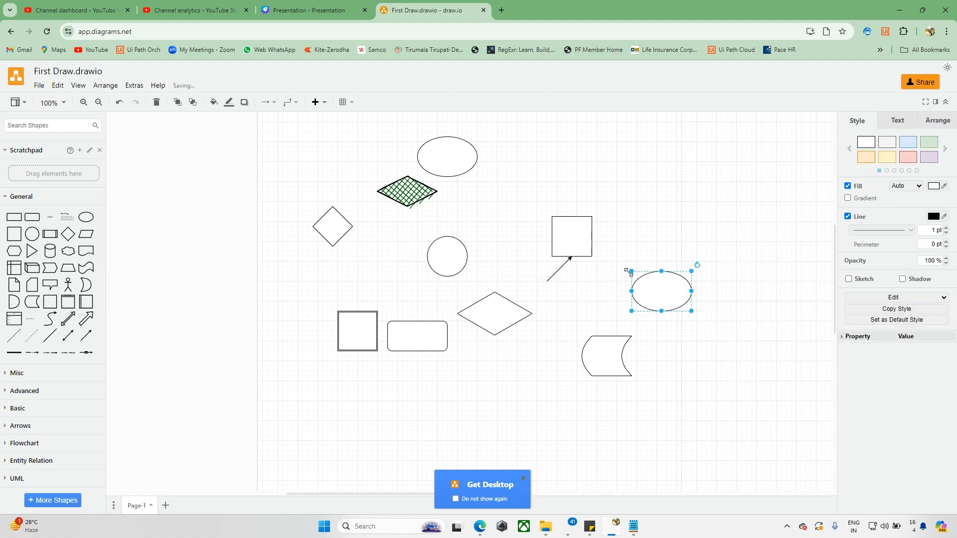
scroll(732, 322, right, 8)
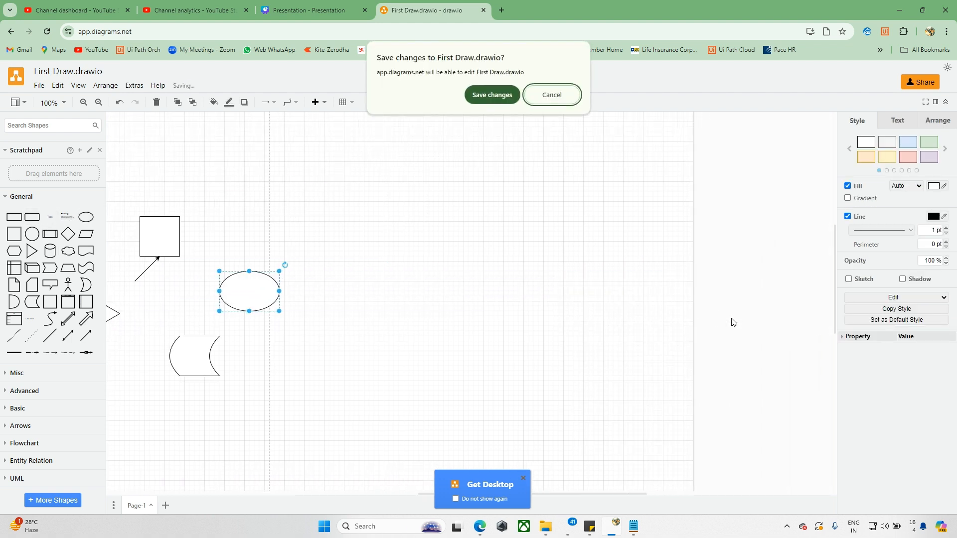
click(552, 95)
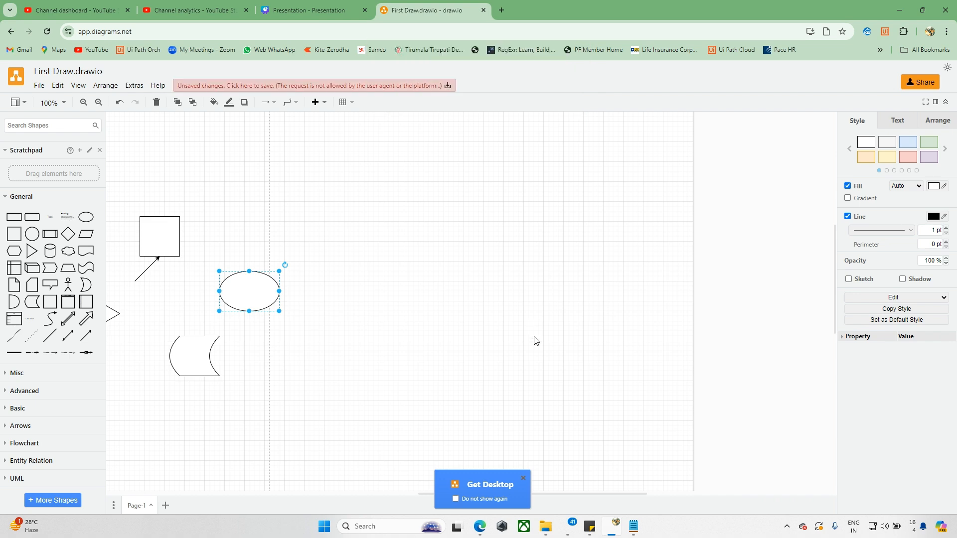
Deselect the new ellipse and examine the extended page area and the page break running beside the shapes.
scroll(534, 339, down, 2)
scroll(506, 237, left, 4)
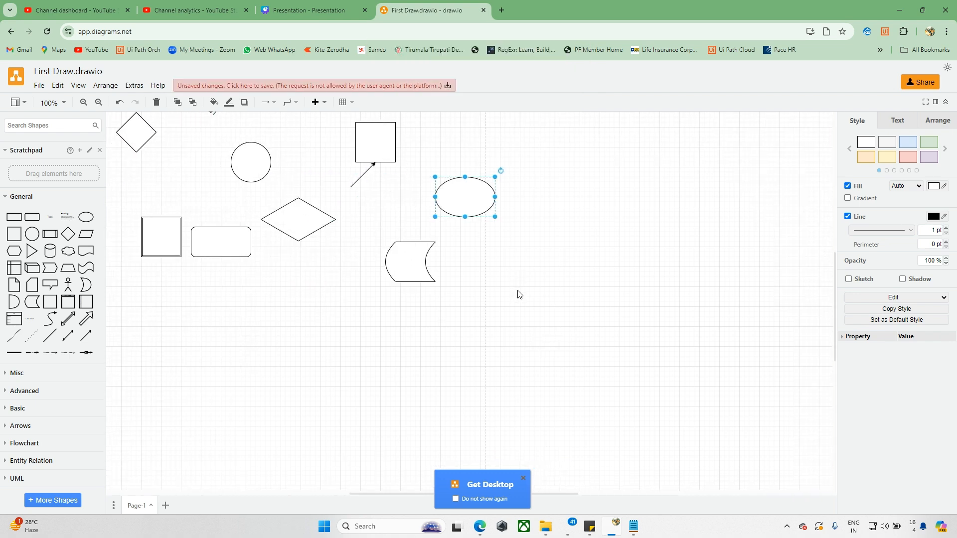
scroll(518, 294, down, 1)
scroll(518, 294, up, 1)
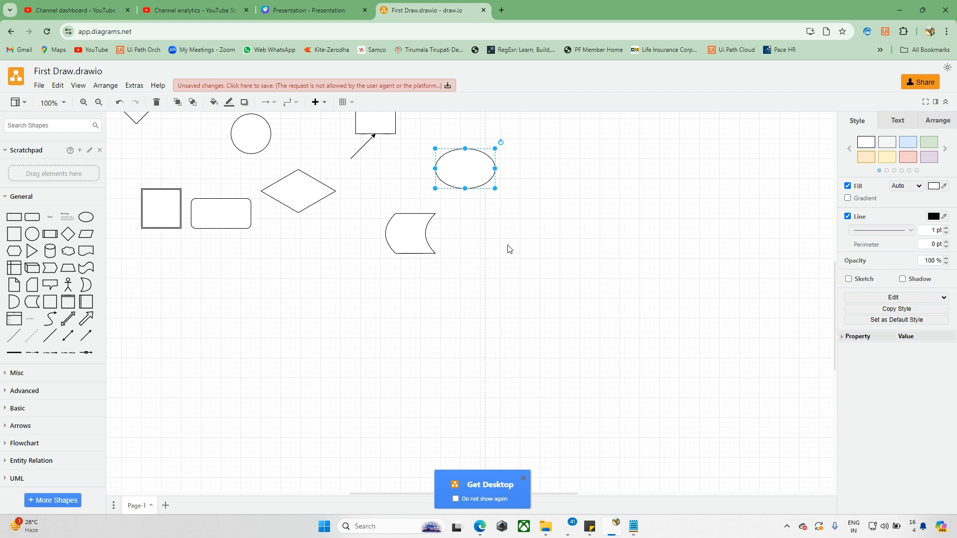
click(470, 273)
scroll(470, 271, up, 5)
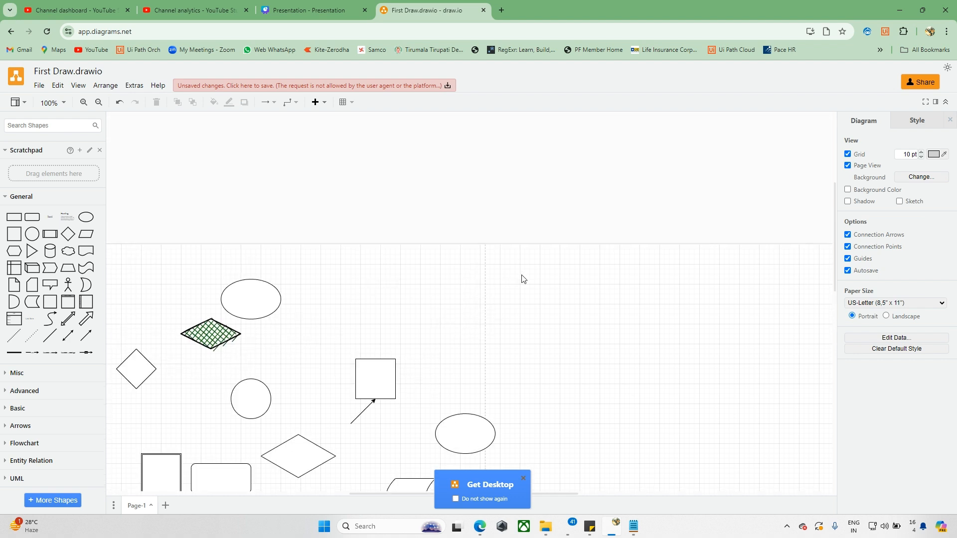
scroll(485, 292, down, 1)
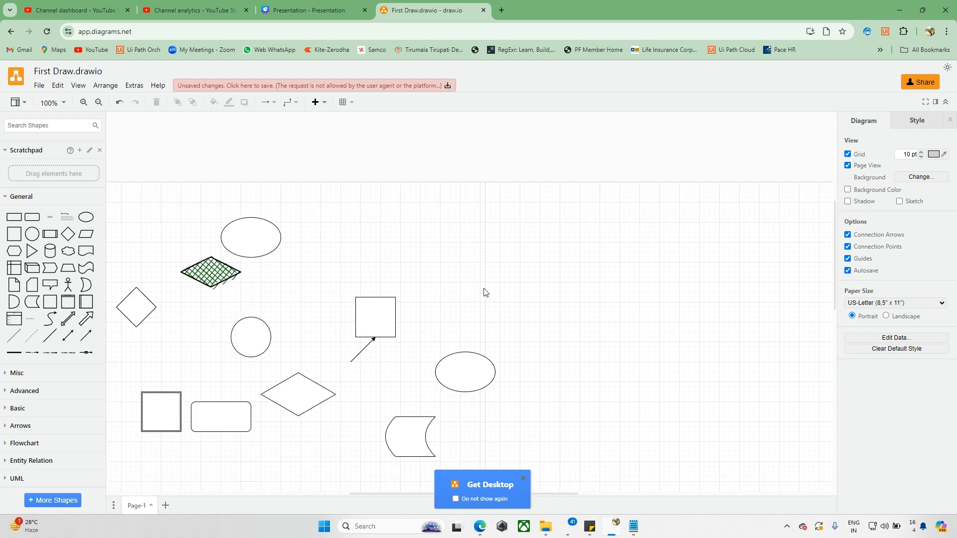
scroll(485, 293, down, 1)
Enable the diagram's background color, set it to 66FFB3, and save the changes to First Draw.drawio.
click(847, 192)
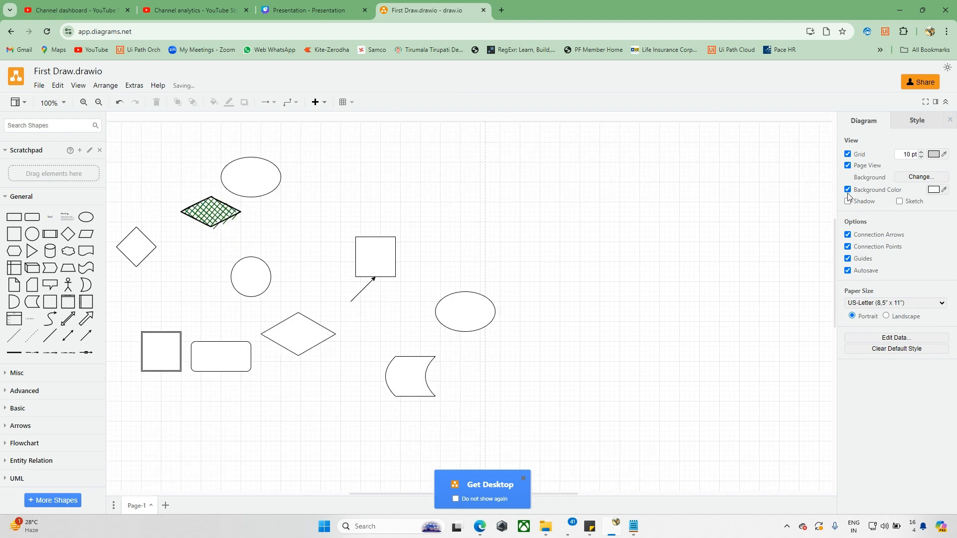
click(944, 191)
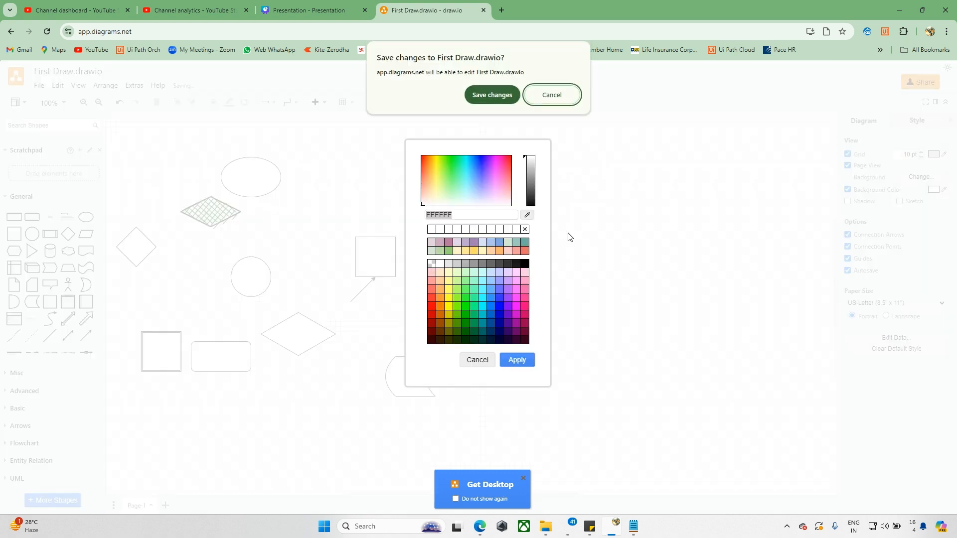
click(552, 94)
click(473, 289)
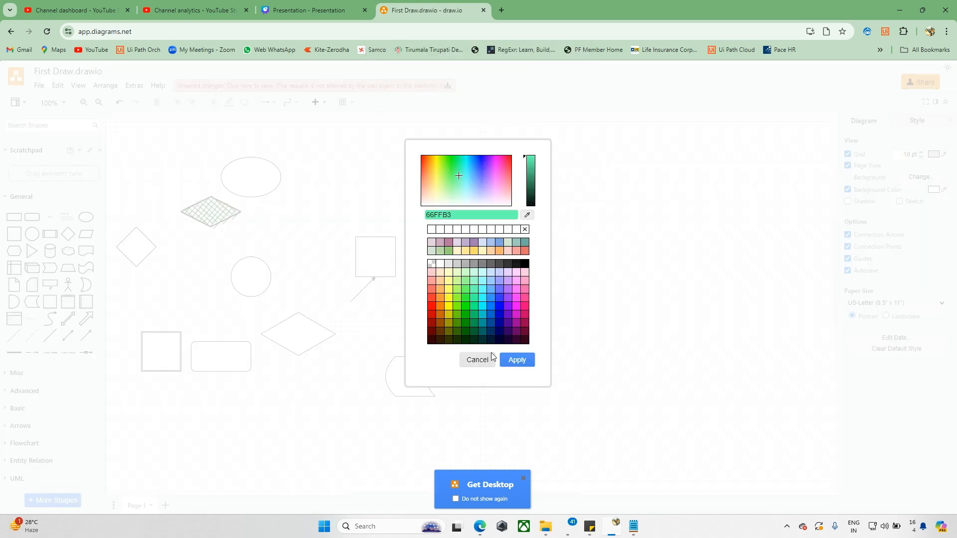
click(506, 361)
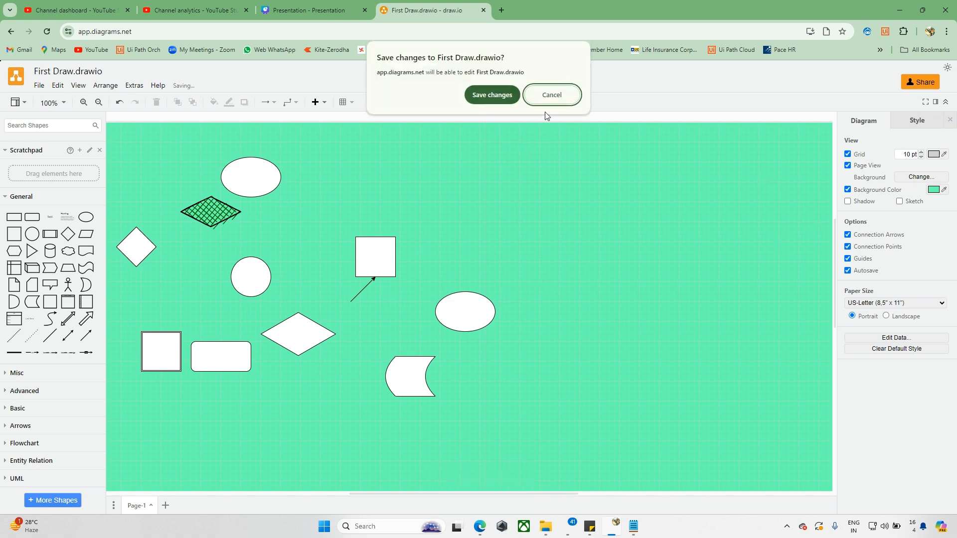
click(499, 100)
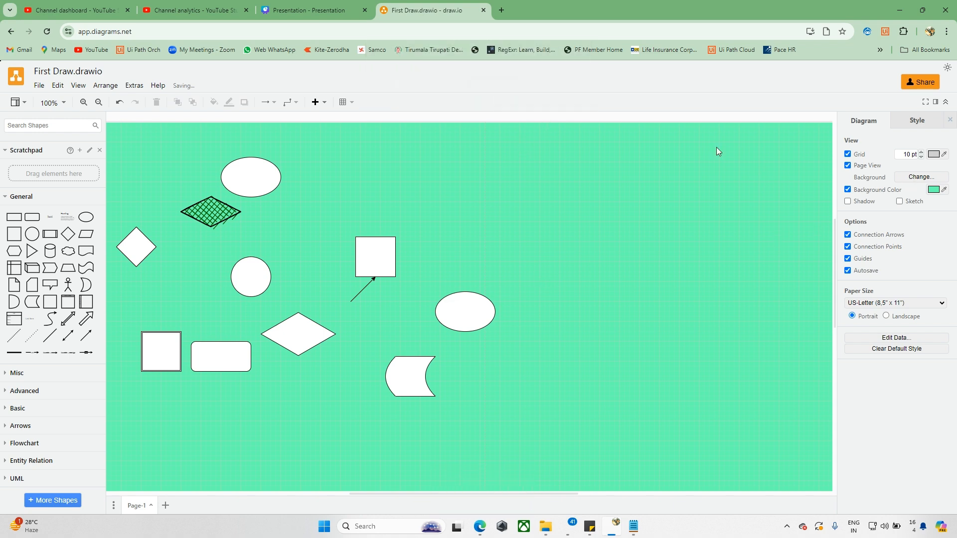
Turn the diagram's Shadow option on and off again, then do the same with Sketch.
click(849, 201)
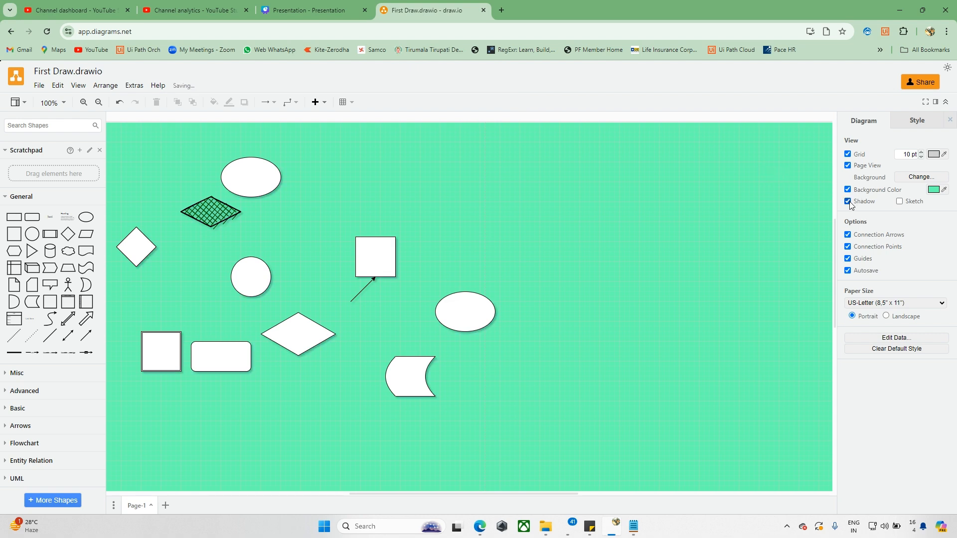
click(849, 202)
click(906, 205)
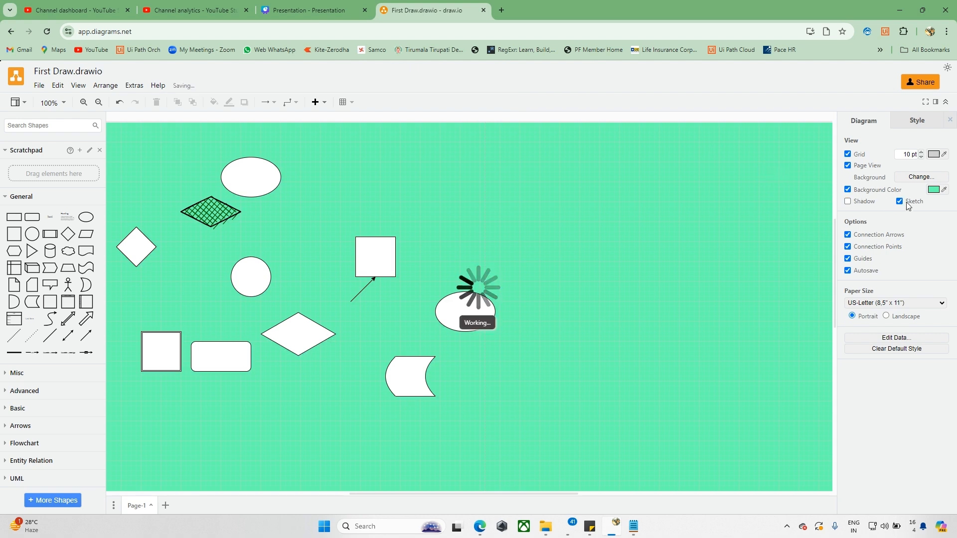
click(900, 202)
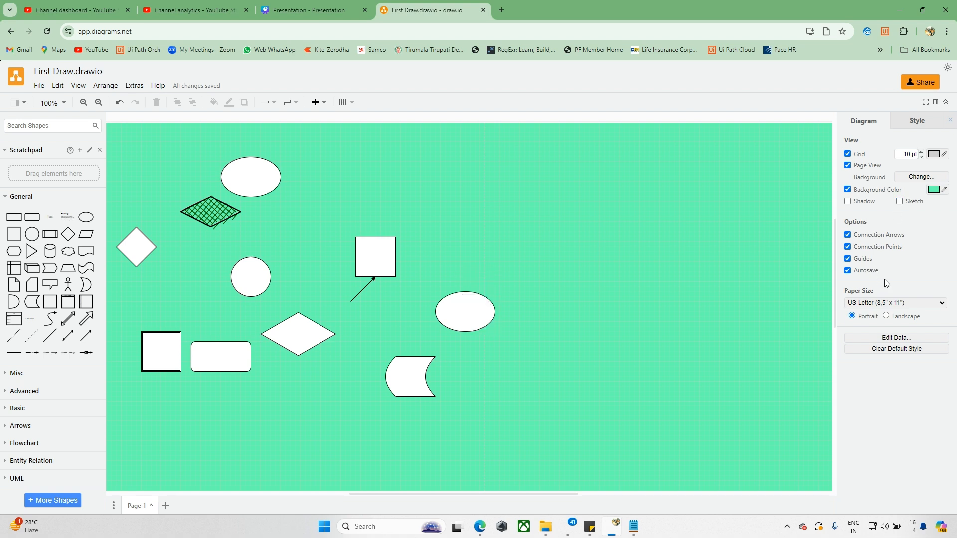
scroll(654, 343, left, 3)
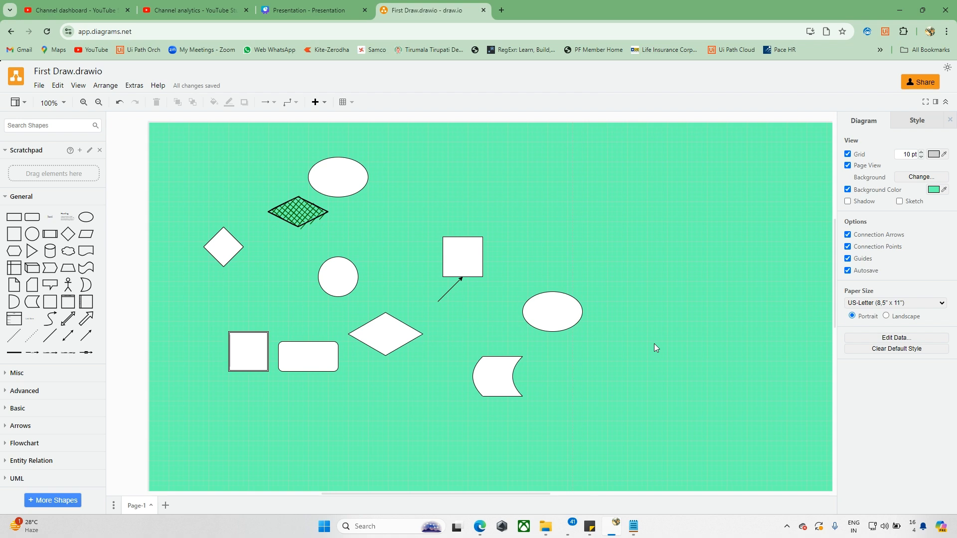
Preview both sets of diagram style presets and switch the shapes to rounded corners.
click(903, 126)
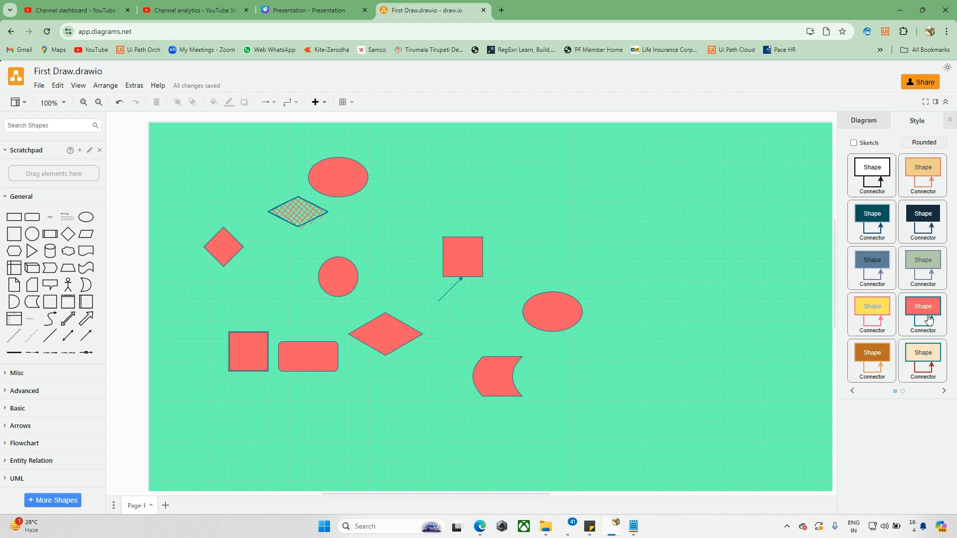
click(944, 390)
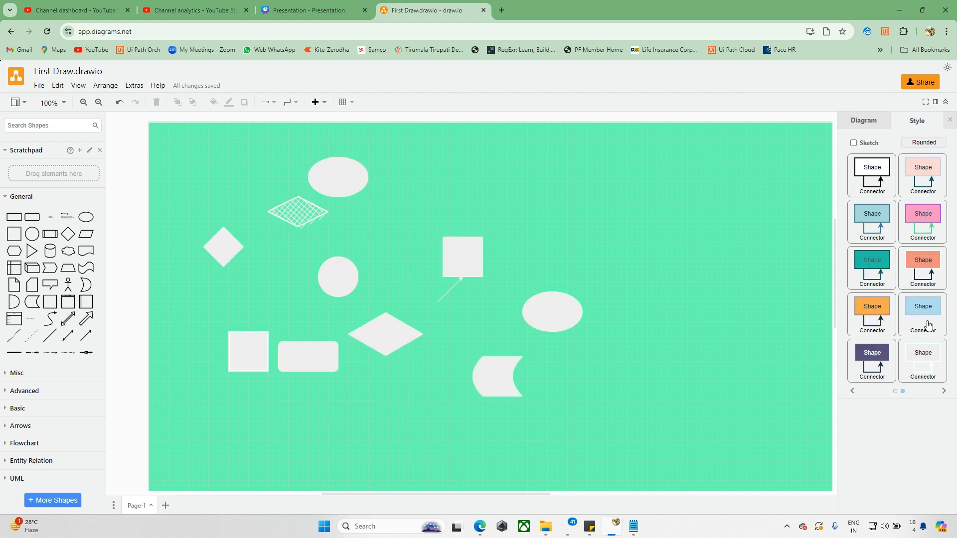
click(924, 144)
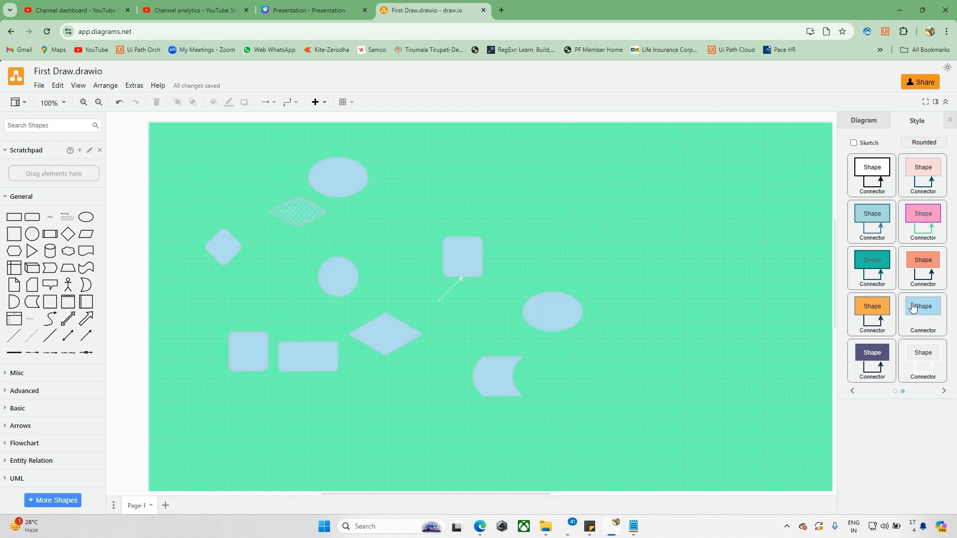
click(853, 392)
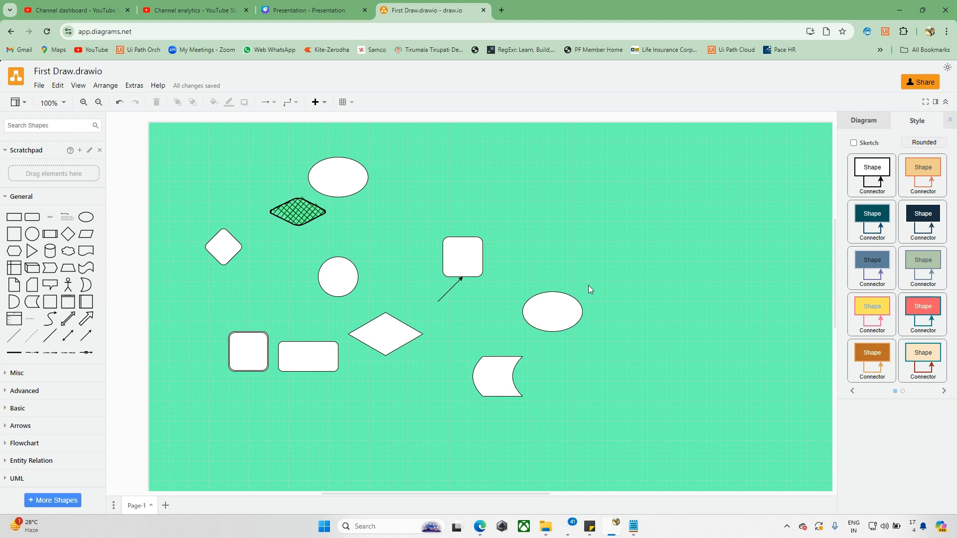
Review the available file commands, including the diagram export formats and the publishing options.
click(38, 85)
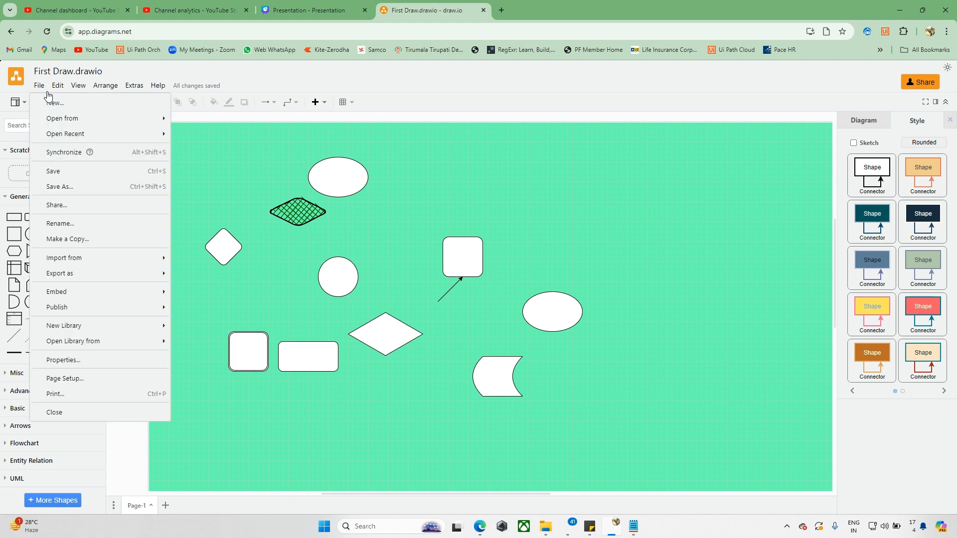
click(57, 86)
click(38, 86)
mouse_move(82, 278)
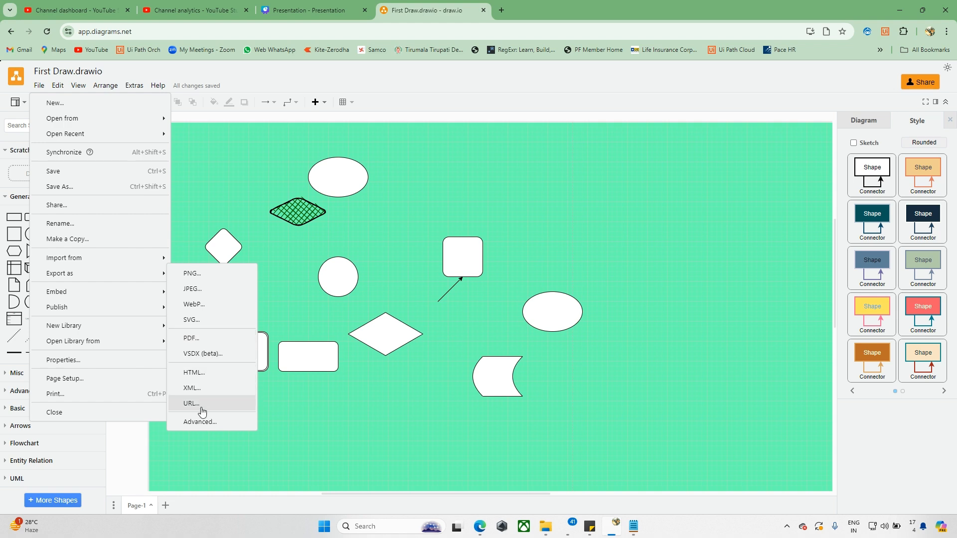
mouse_move(100, 306)
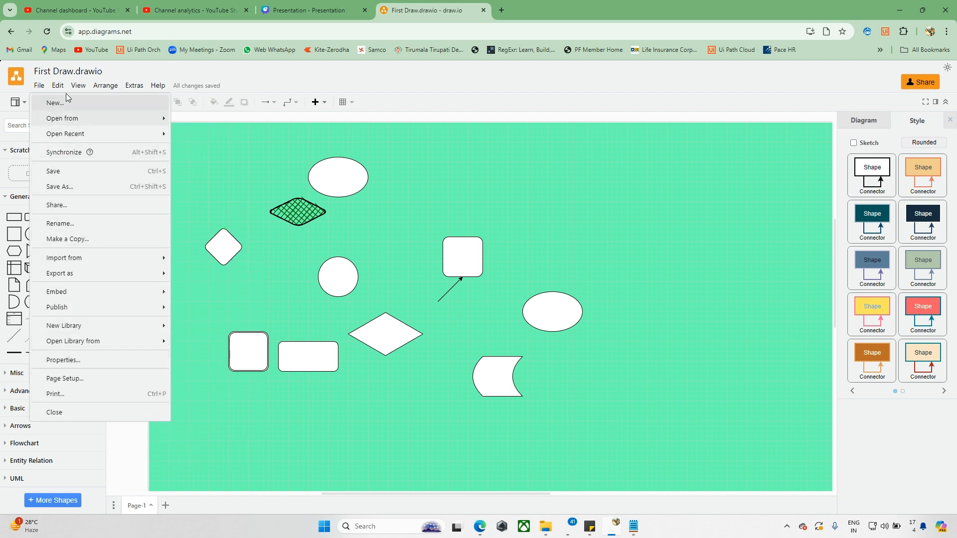
Show the diagram's Outline window and review the available arrange and help commands.
mouse_move(63, 89)
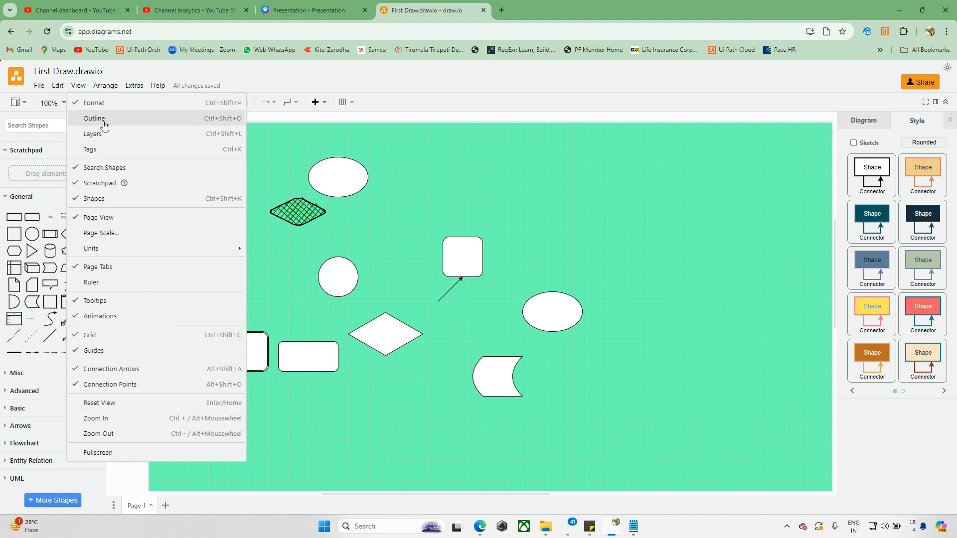
click(93, 119)
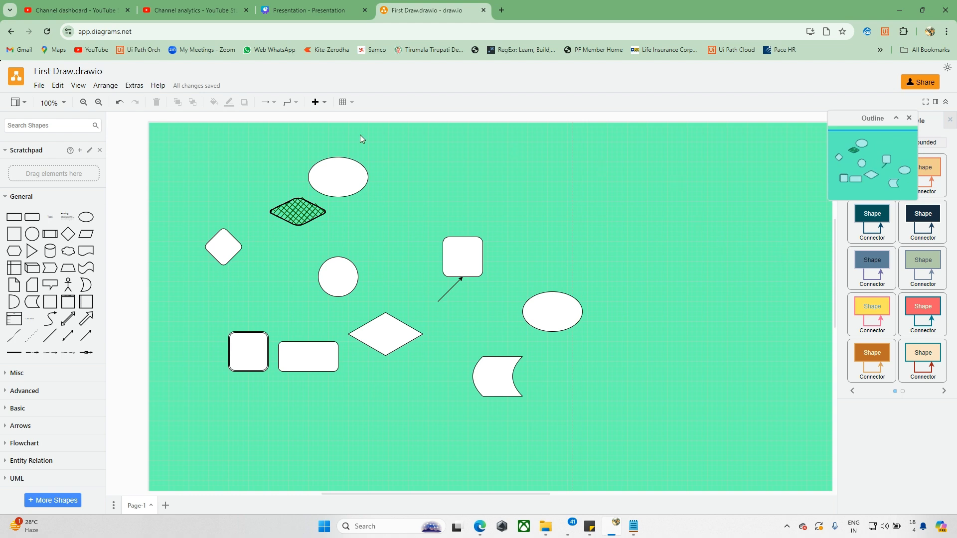
click(103, 88)
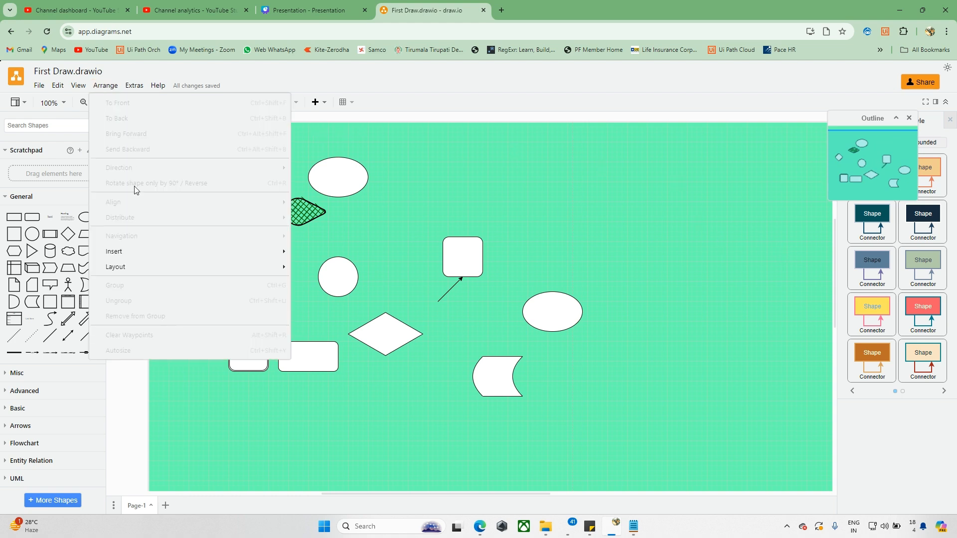
mouse_move(124, 263)
mouse_move(158, 86)
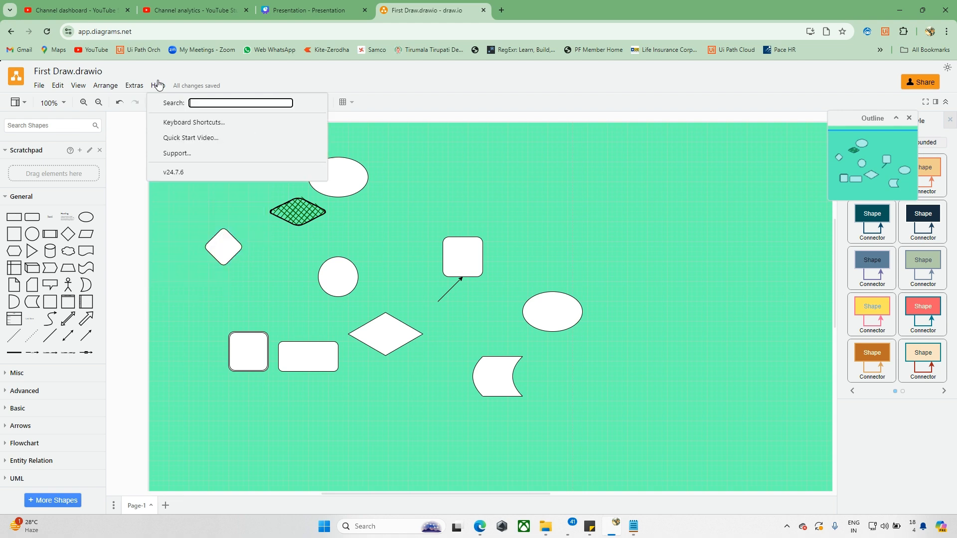
click(140, 215)
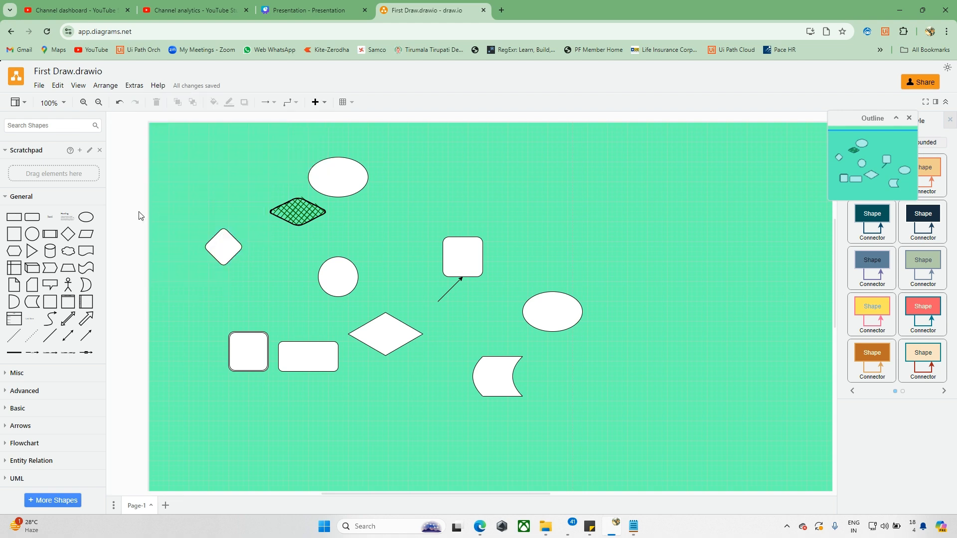
Open the selection of additional shape libraries and browse its Standard, Software, Networking and Other categories.
click(53, 500)
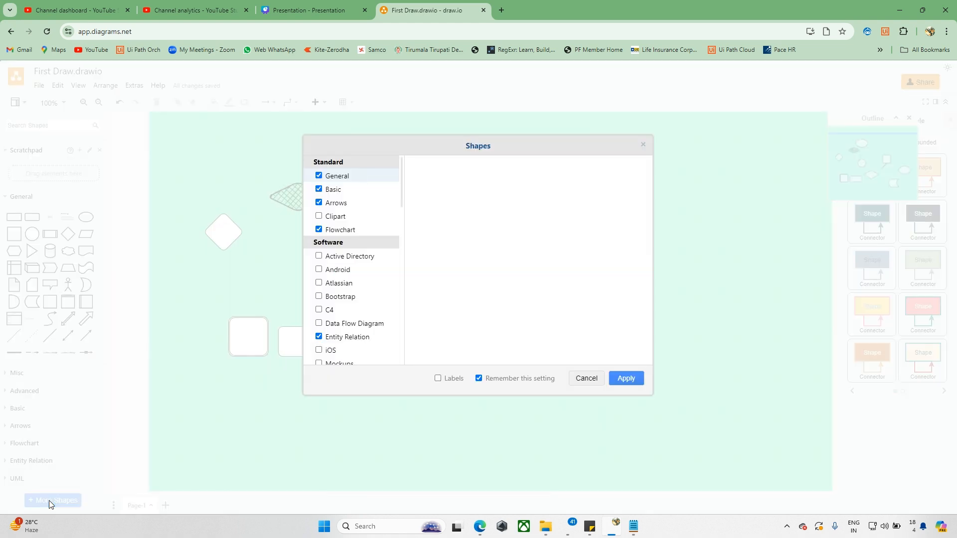
scroll(354, 284, down, 6)
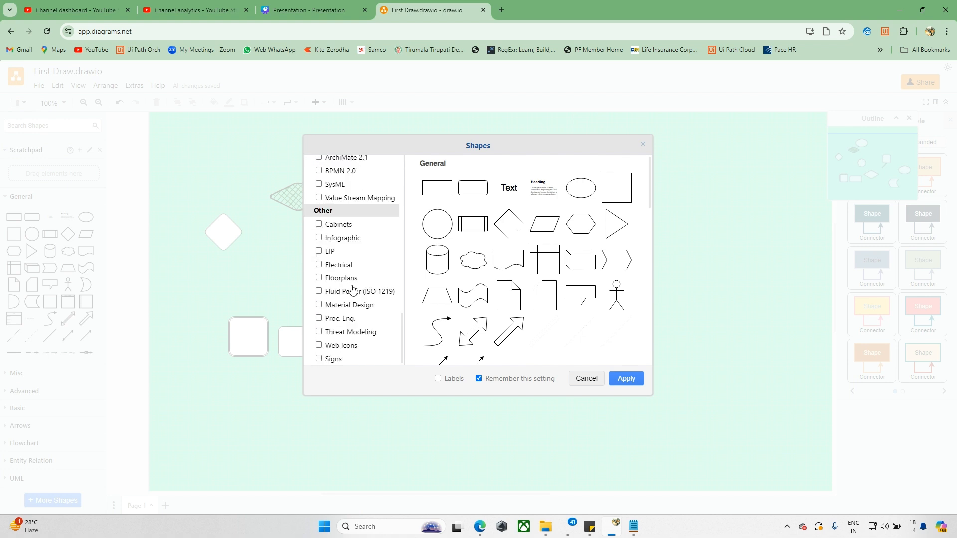
scroll(353, 289, up, 6)
scroll(352, 289, down, 5)
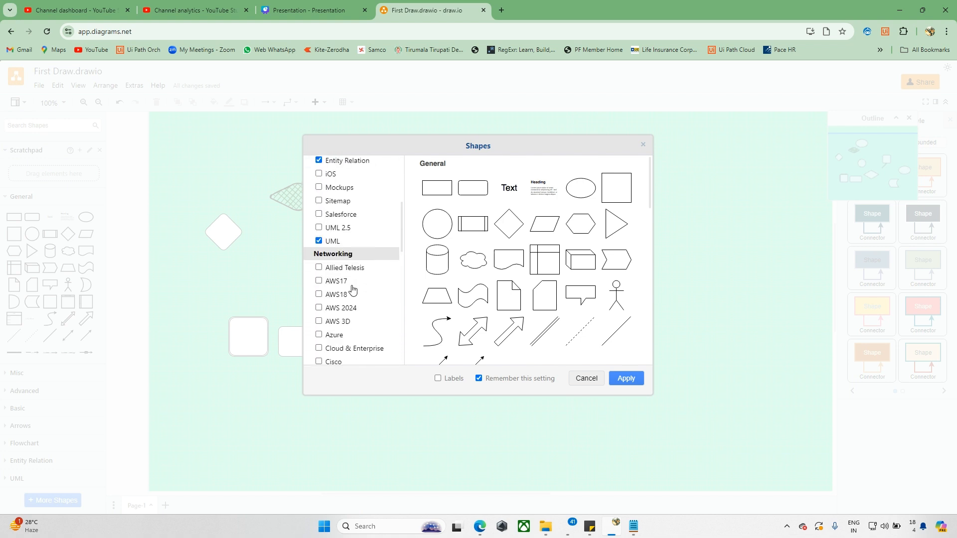
scroll(353, 289, up, 5)
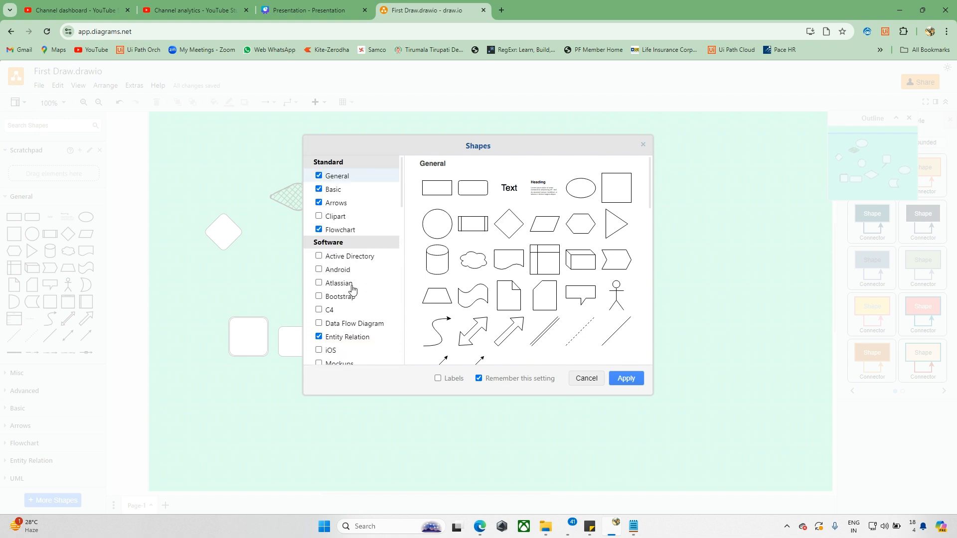
Preview the Clipart library's shapes, from the Computer set through the Finance set.
click(336, 217)
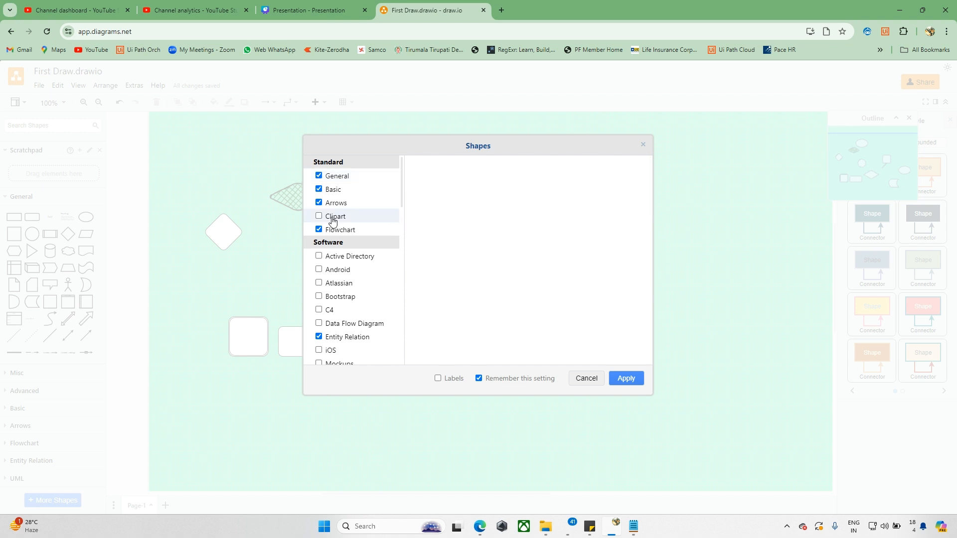
scroll(506, 231, down, 1)
scroll(506, 230, down, 1)
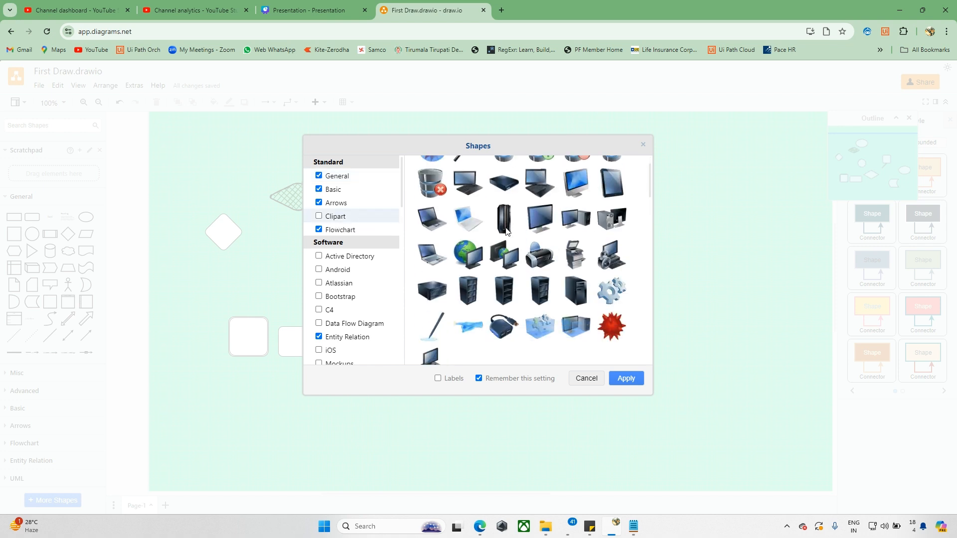
scroll(530, 284, down, 4)
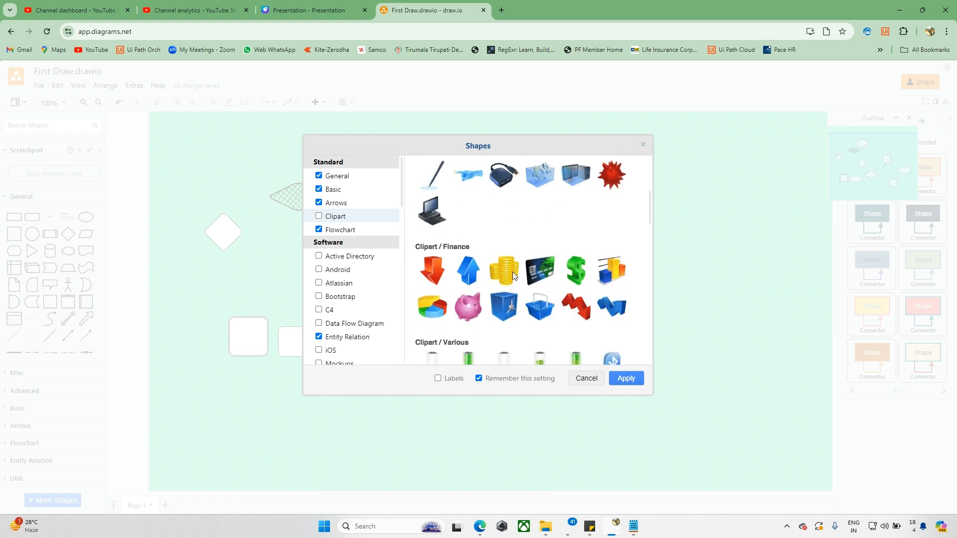
scroll(513, 276, up, 5)
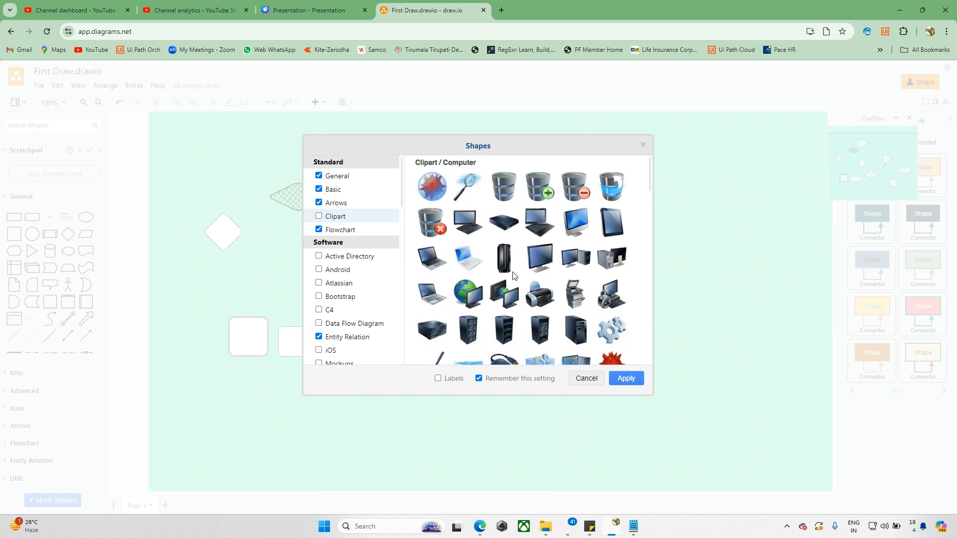
Deselect the Flowchart library and preview all the shapes in the Android library.
click(319, 229)
mouse_move(325, 273)
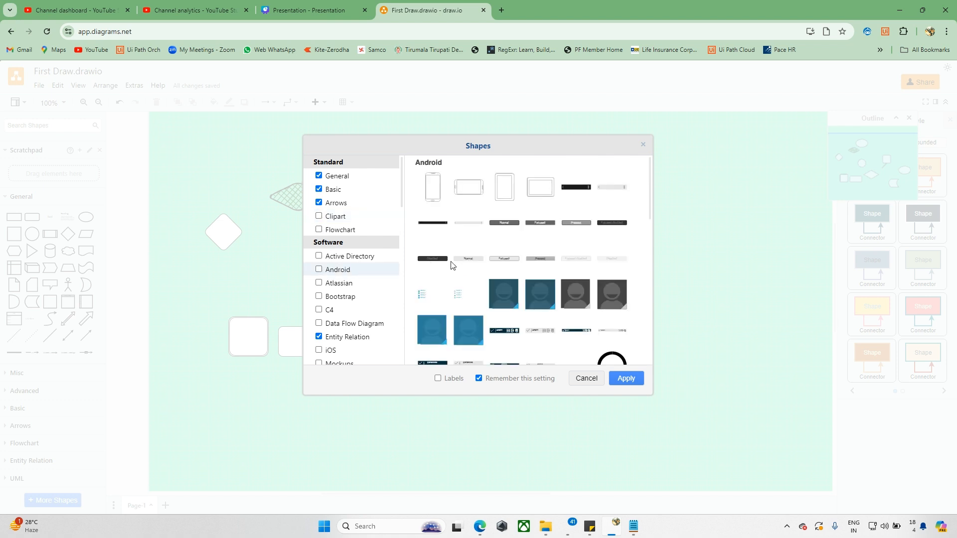
scroll(451, 265, down, 3)
scroll(451, 266, down, 3)
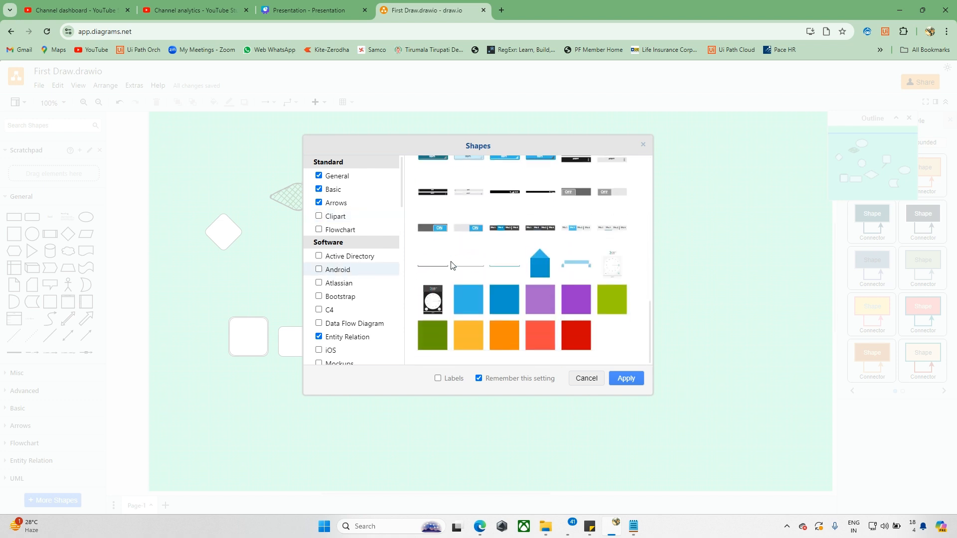
scroll(453, 265, up, 10)
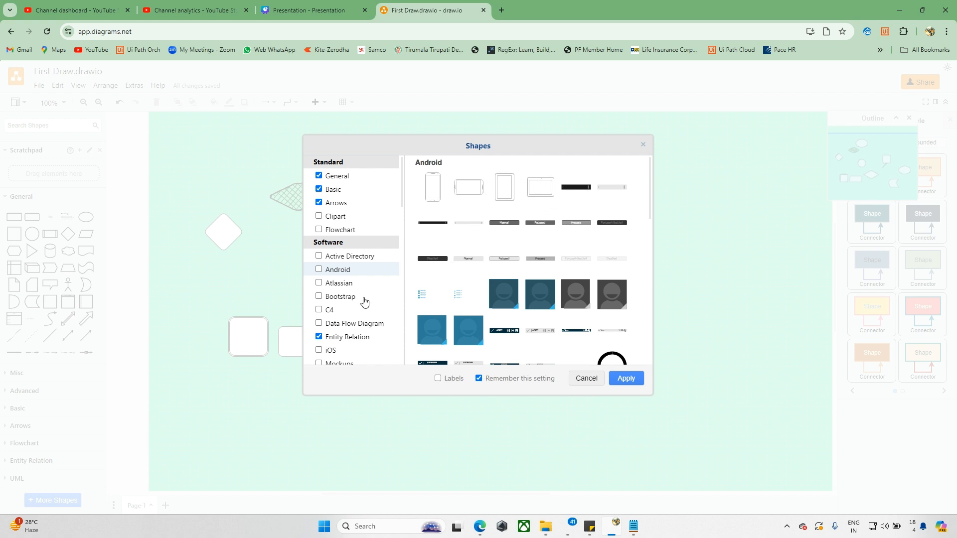
Browse the remaining shape library names down to Signs and close the library selection without applying changes.
scroll(364, 301, down, 1)
scroll(364, 301, down, 5)
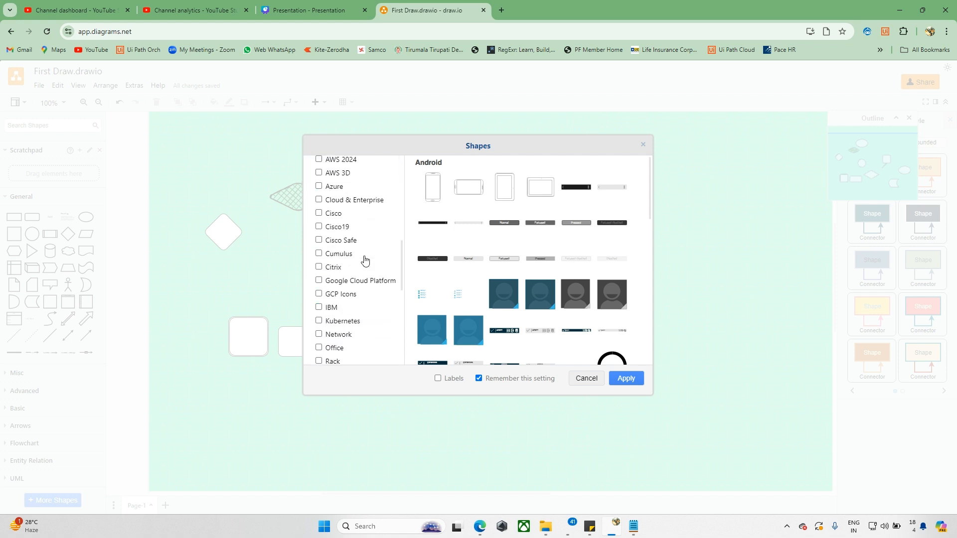
scroll(356, 314, down, 5)
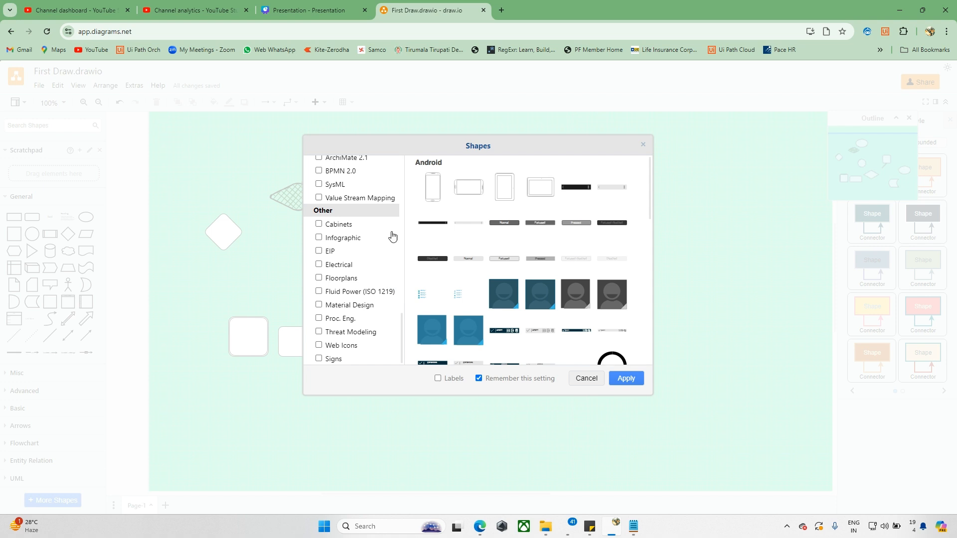
key(Escape)
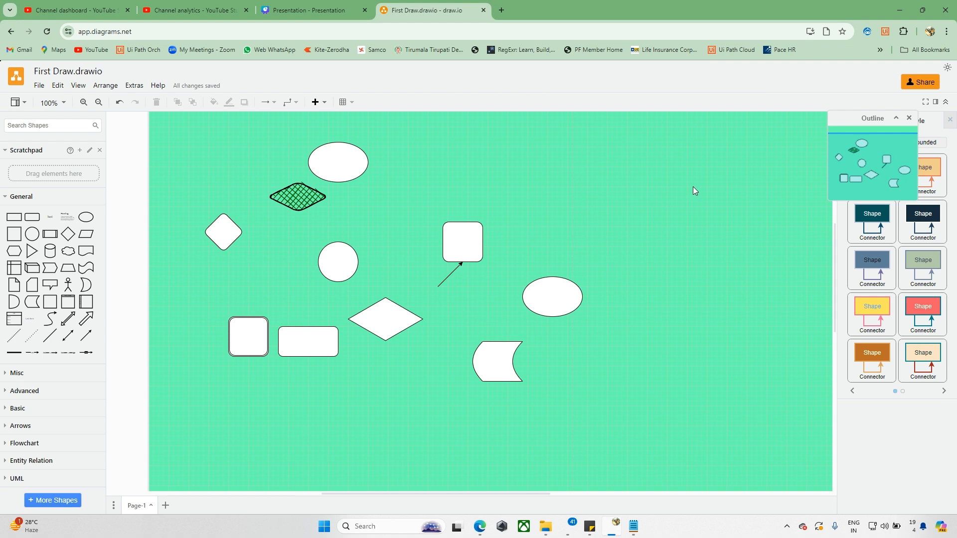
Open the drawio.com website in a new browser tab.
scroll(636, 206, right, 1)
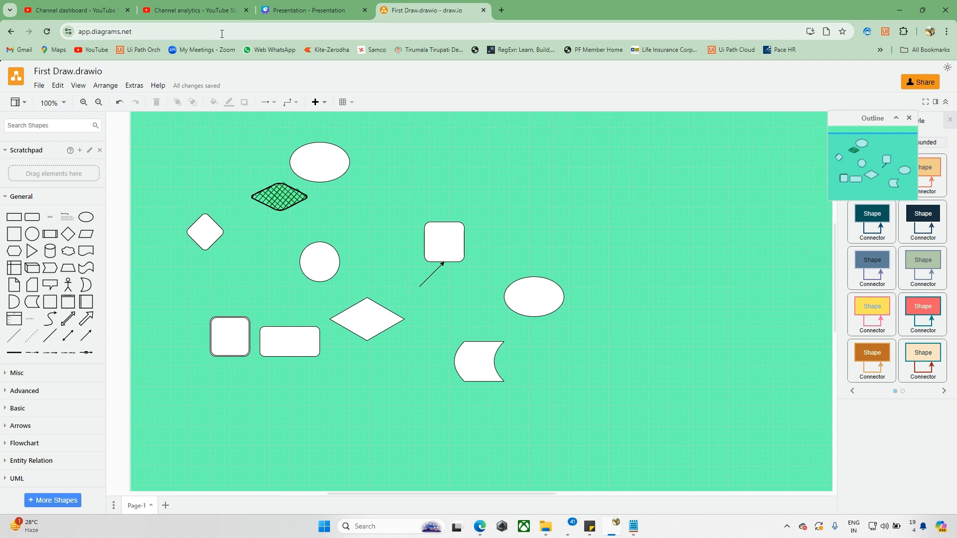
click(503, 11)
text(drq)
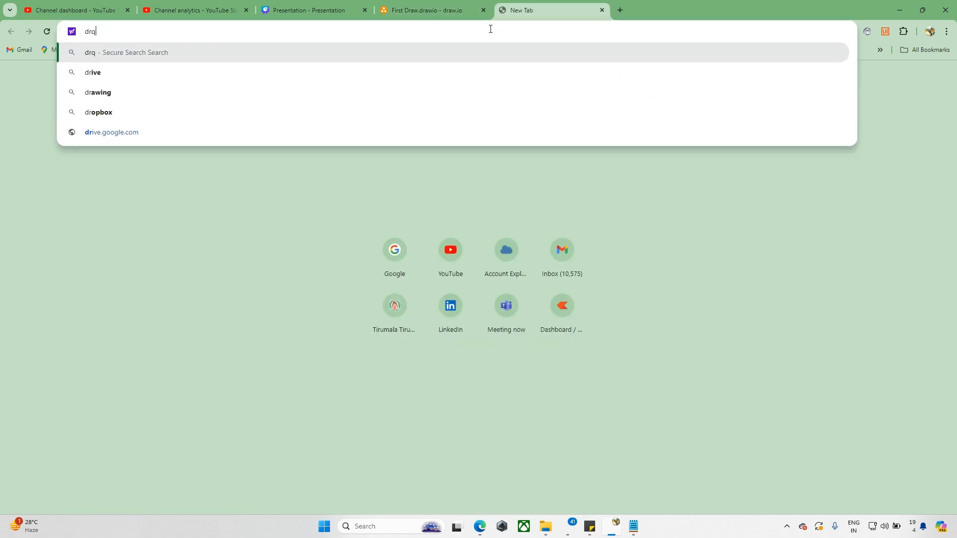
key(BackSpace)
text(awi)
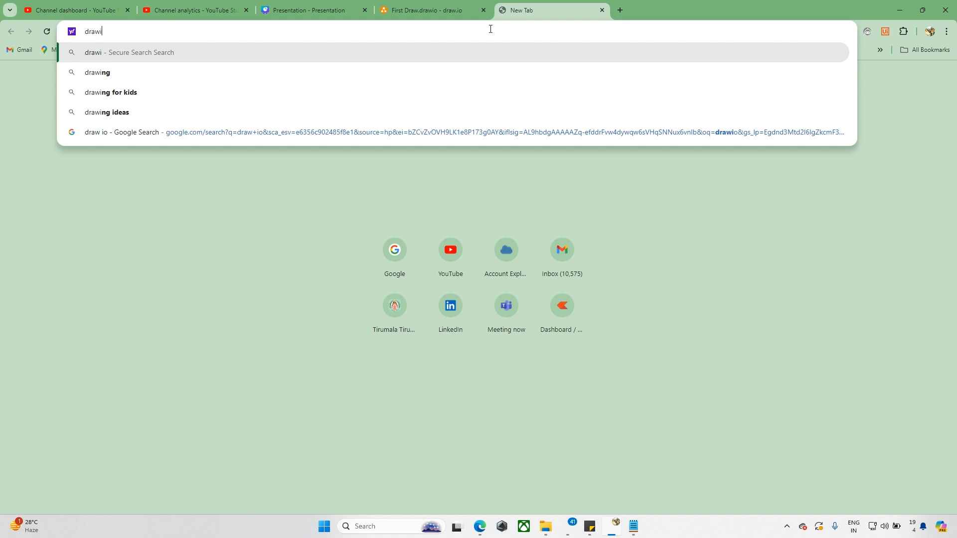
text(o.com)
key(Return)
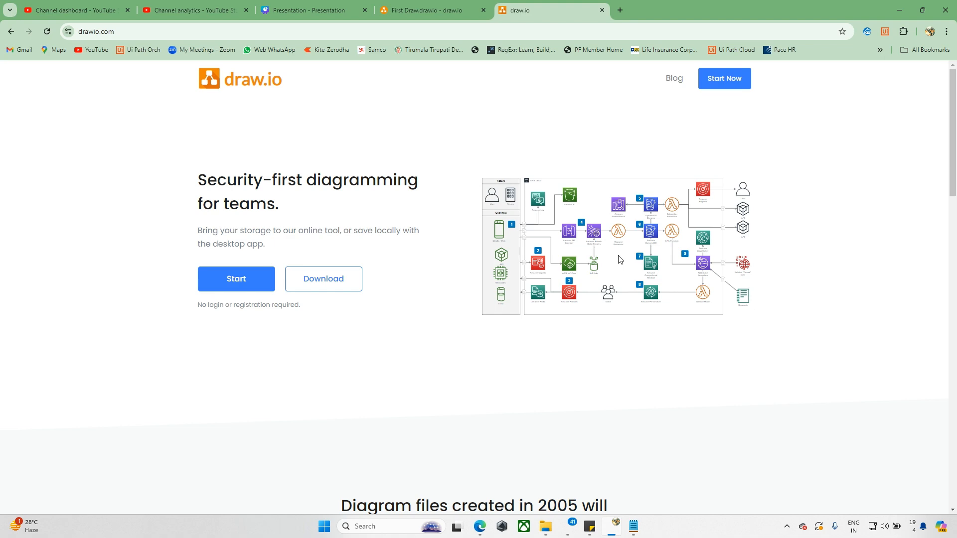
Examine the sample AWS Cloud diagram on the draw.io home page up close, then restore the normal page view.
scroll(619, 259, down, 5)
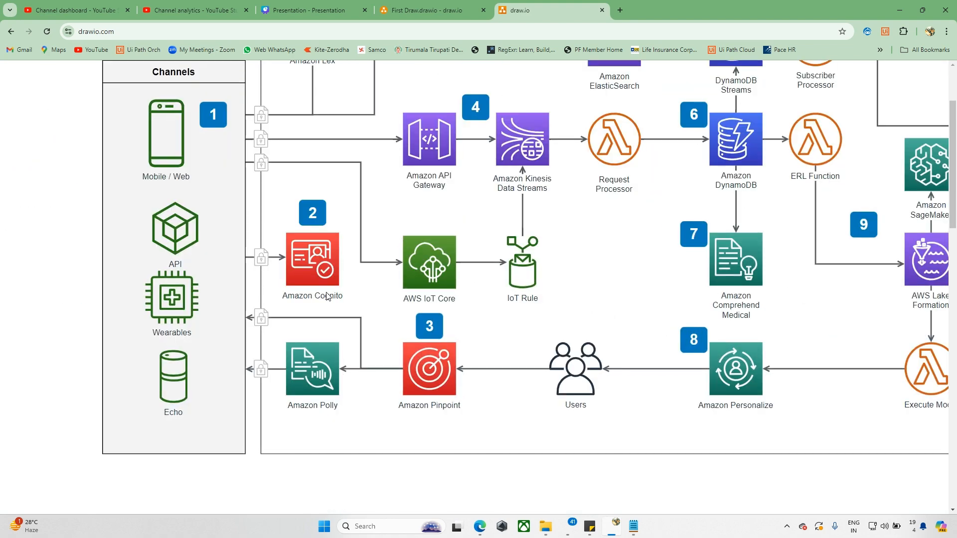
scroll(329, 296, up, 1)
scroll(339, 208, up, 3)
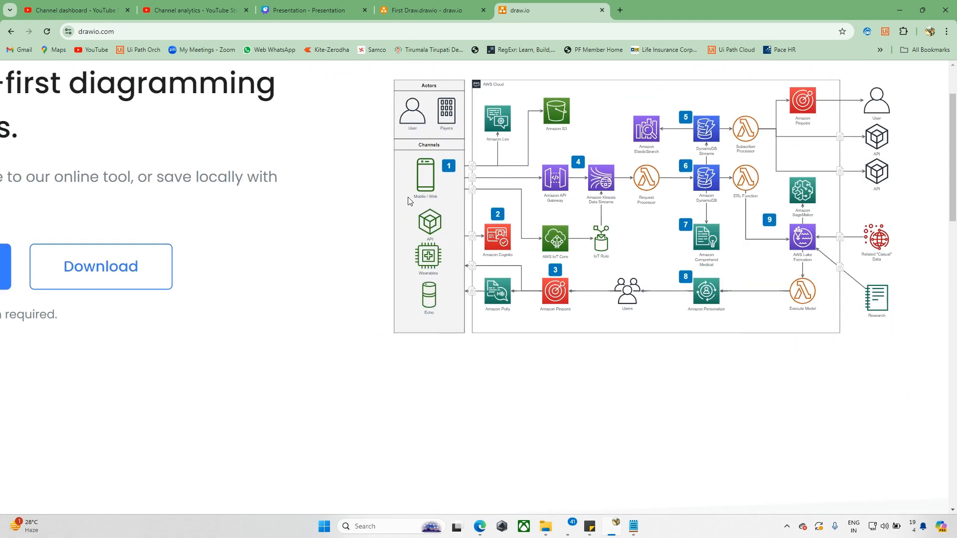
scroll(408, 201, up, 2)
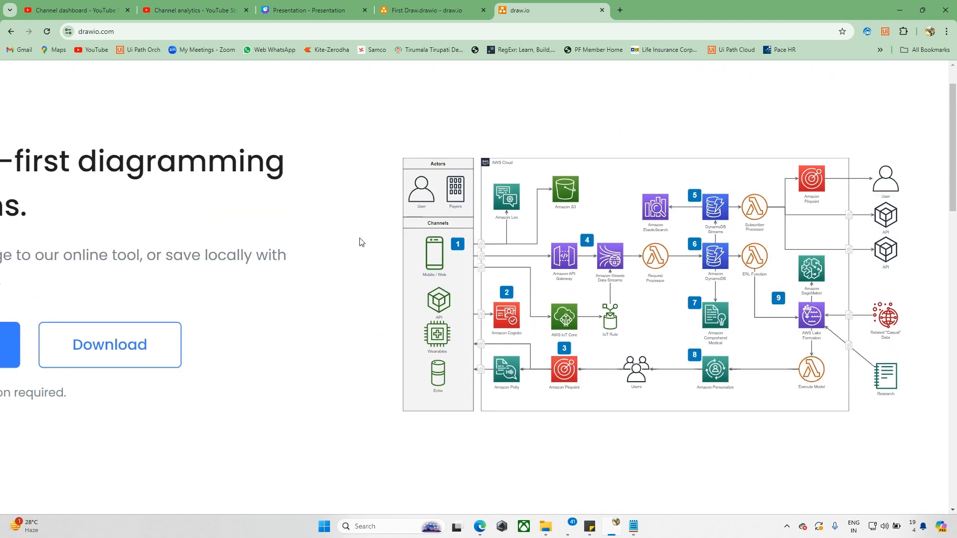
scroll(359, 242, up, 3)
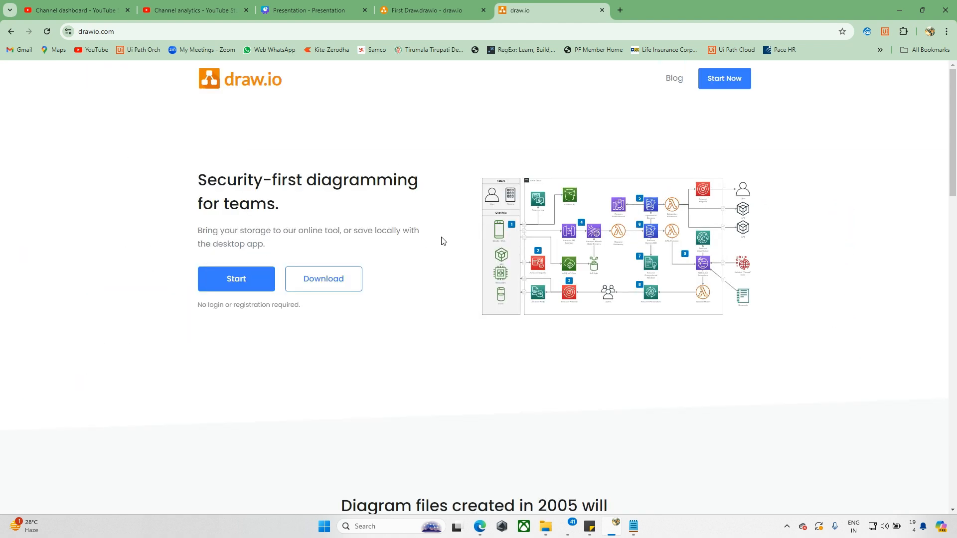